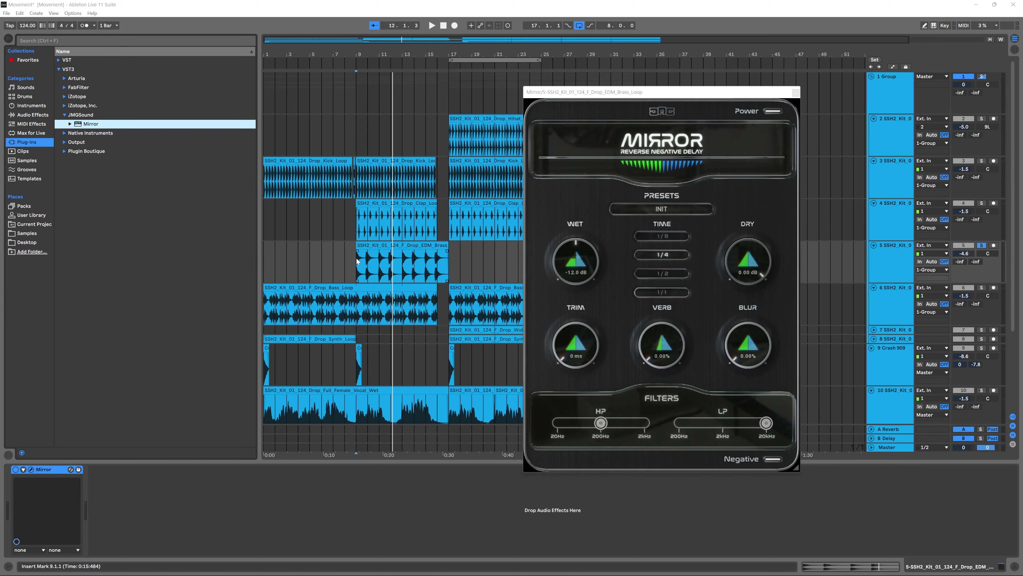
- Play back the brass loop from its start to hear Mirror's initial settings
key("space")
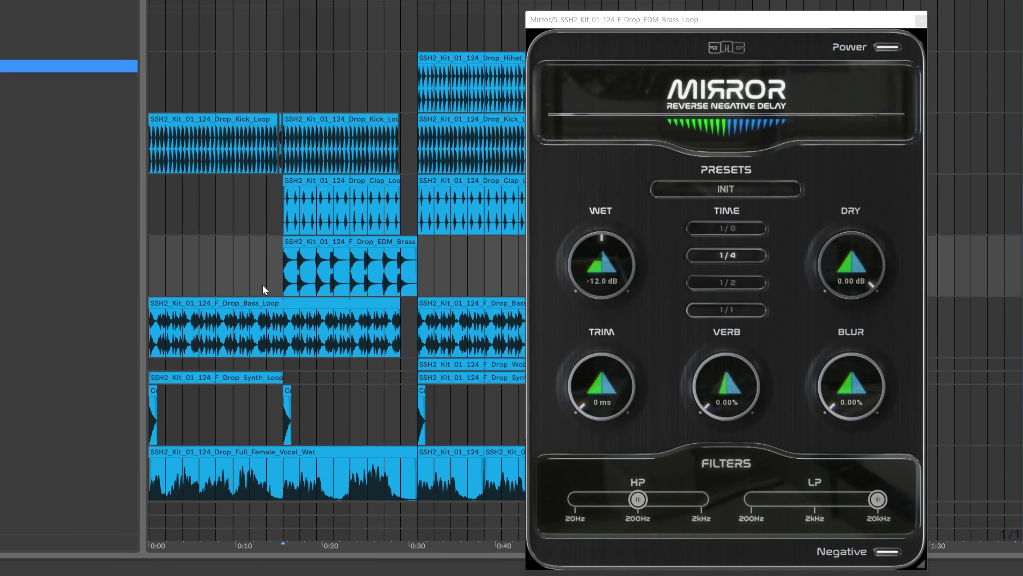
left_click(288, 277)
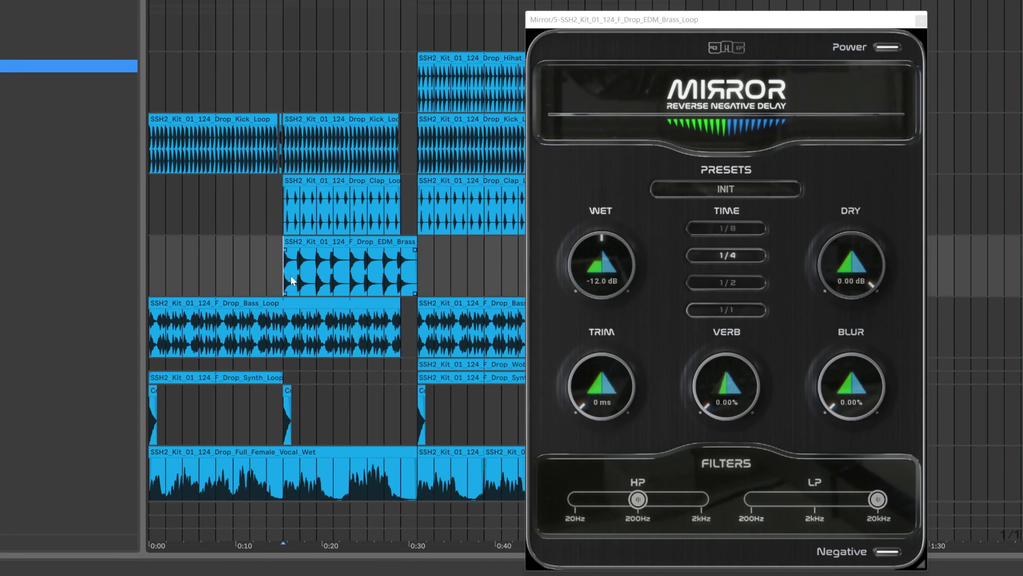
key("space")
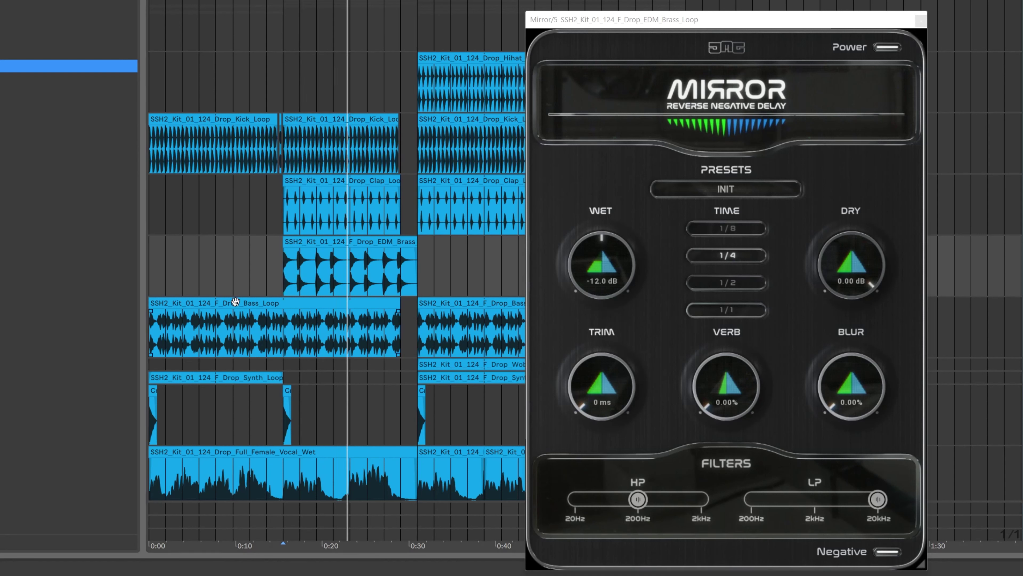
key("space")
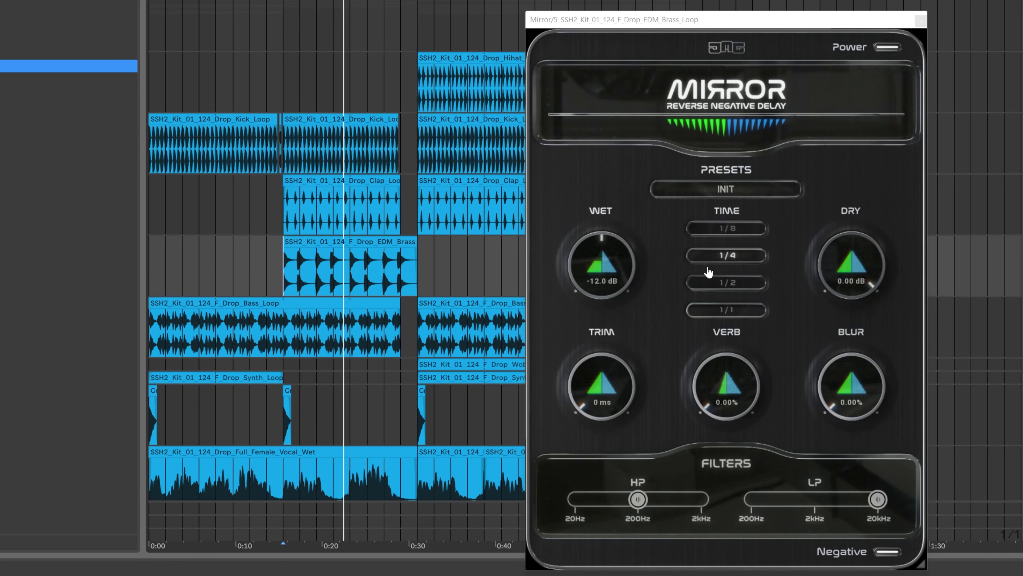
- Try Mirror's 1/8, 1/4 and 1/2 delay times on the brass loop during playback
left_click(720, 237)
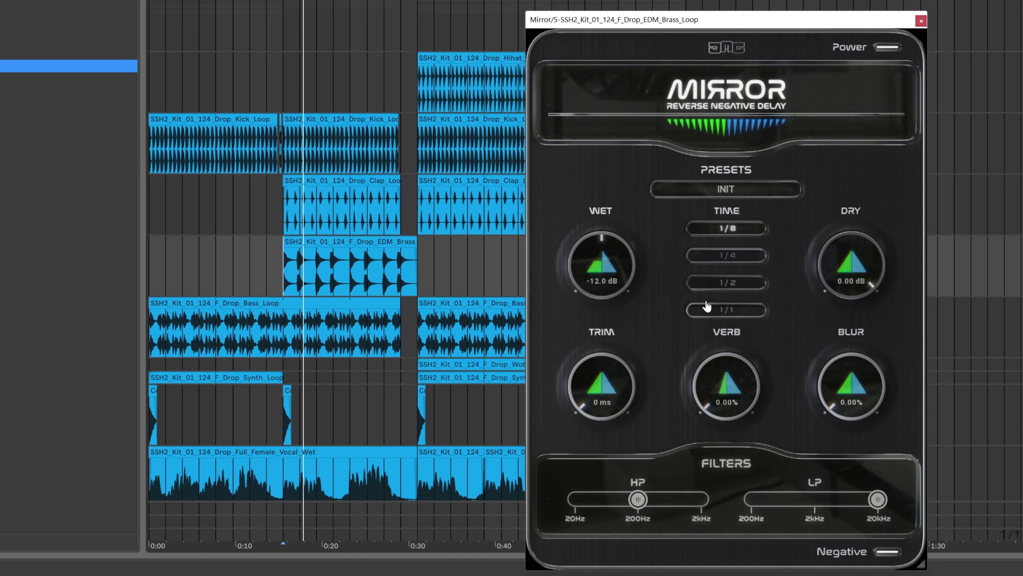
left_click(728, 258)
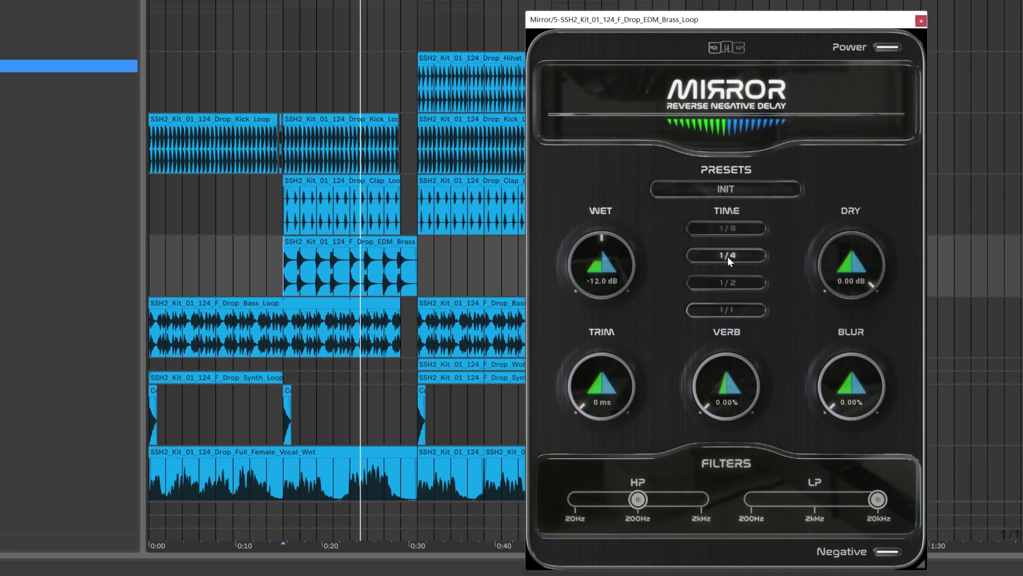
key("space")
key("space")
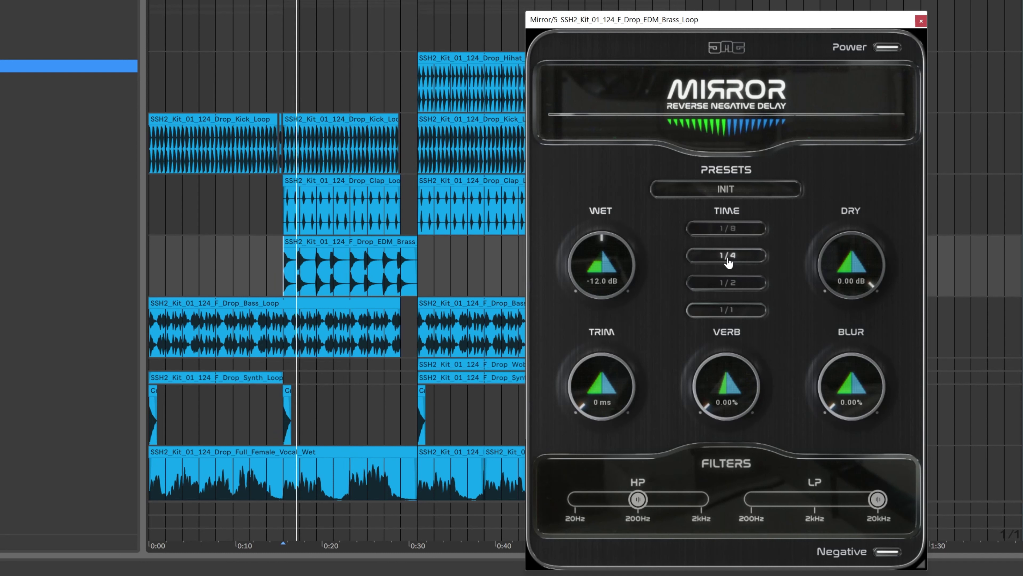
left_click(722, 285)
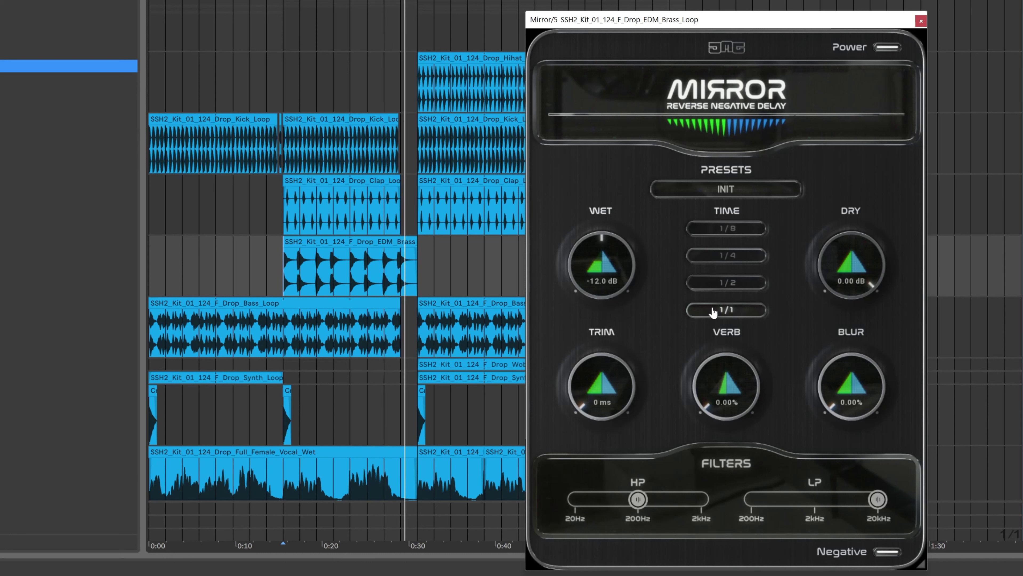
- Replay the brass loop from its start, and switch Mirror's delay time to 1/8
left_click(282, 281)
key("space")
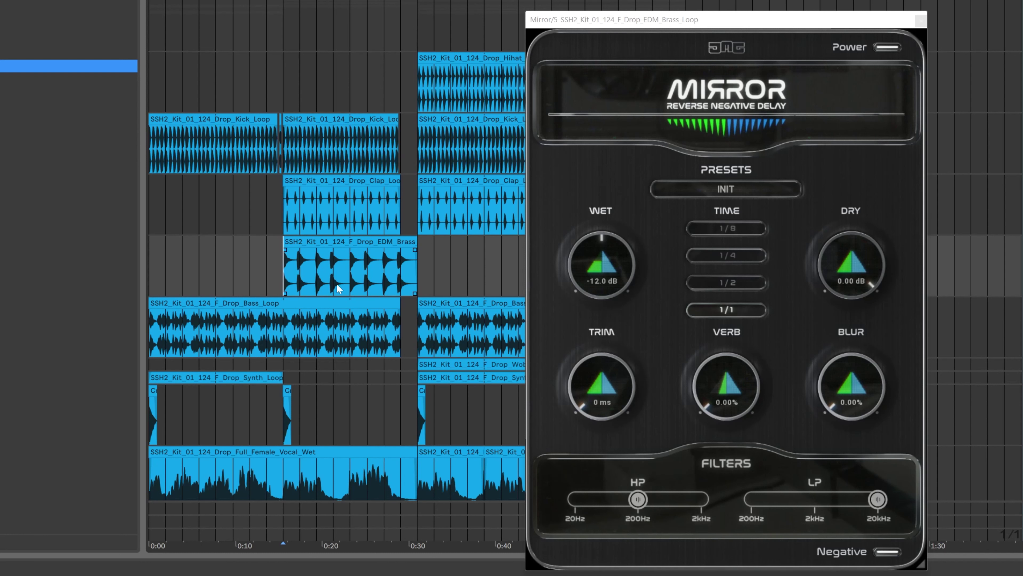
key("space")
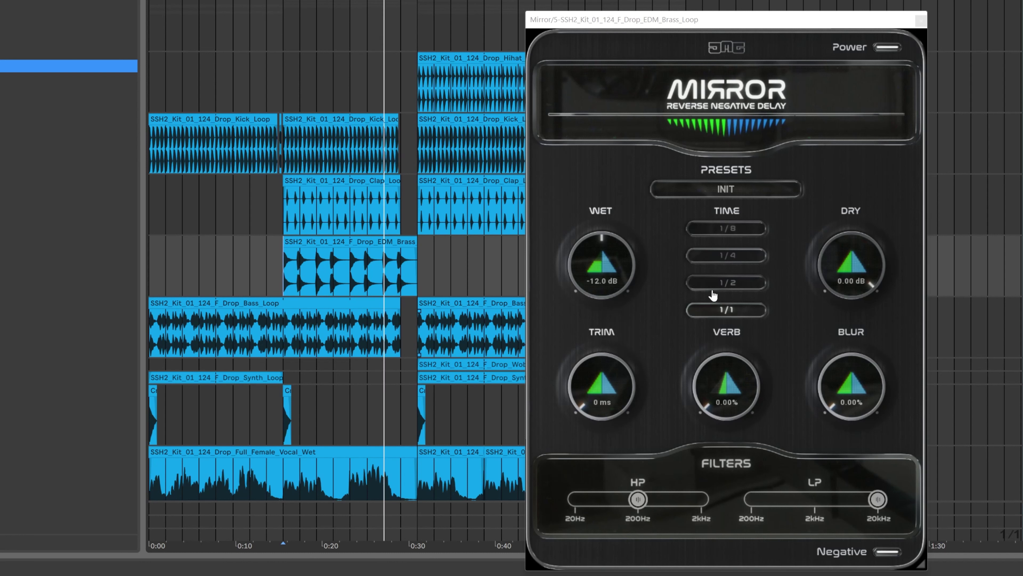
left_click(728, 256)
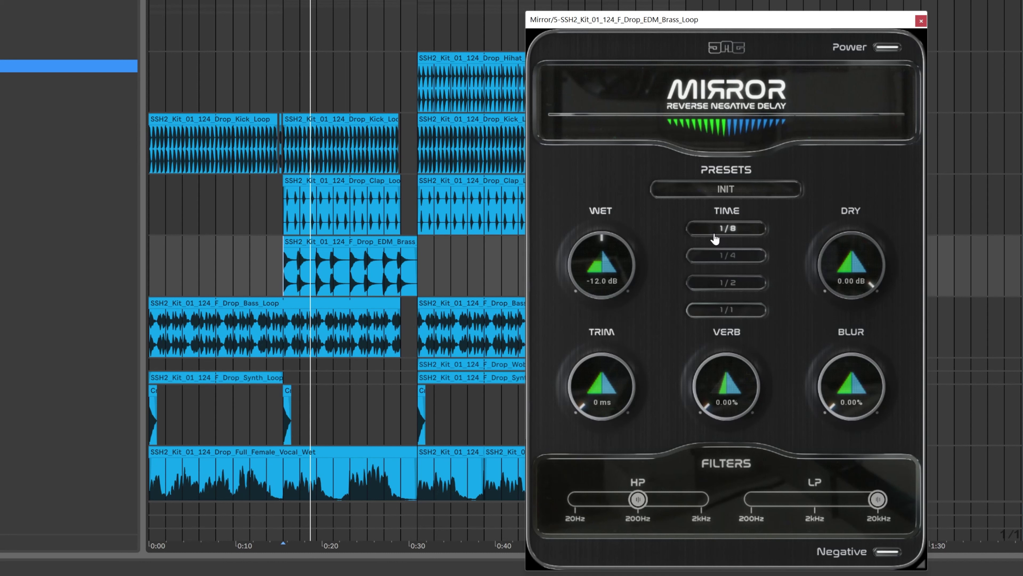
- With the brass loop playing, raise Mirror's VERB to about 97.6% and DRY to about -0.71 dB
key("space")
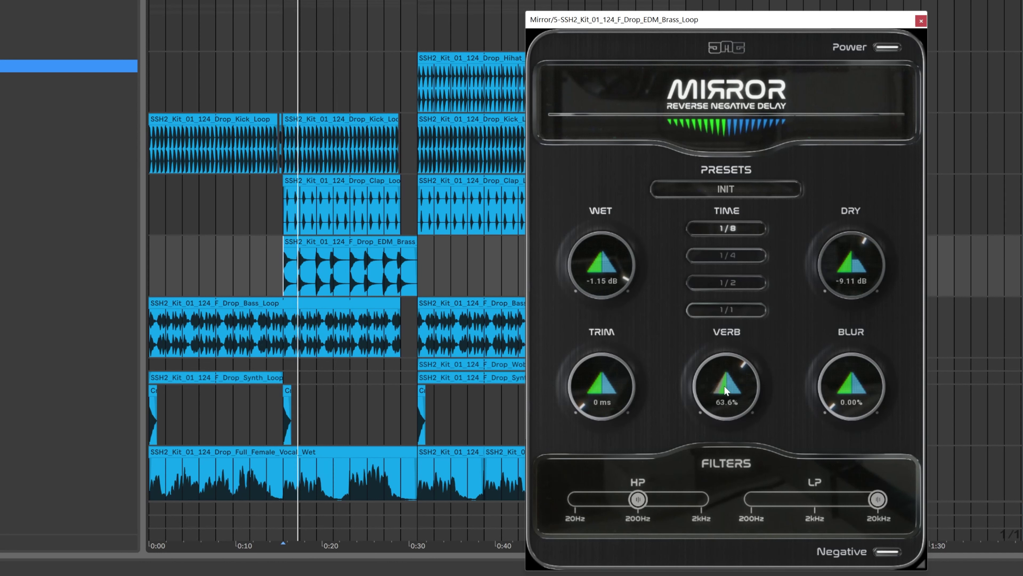
left_click_drag(725, 390, 725, 354)
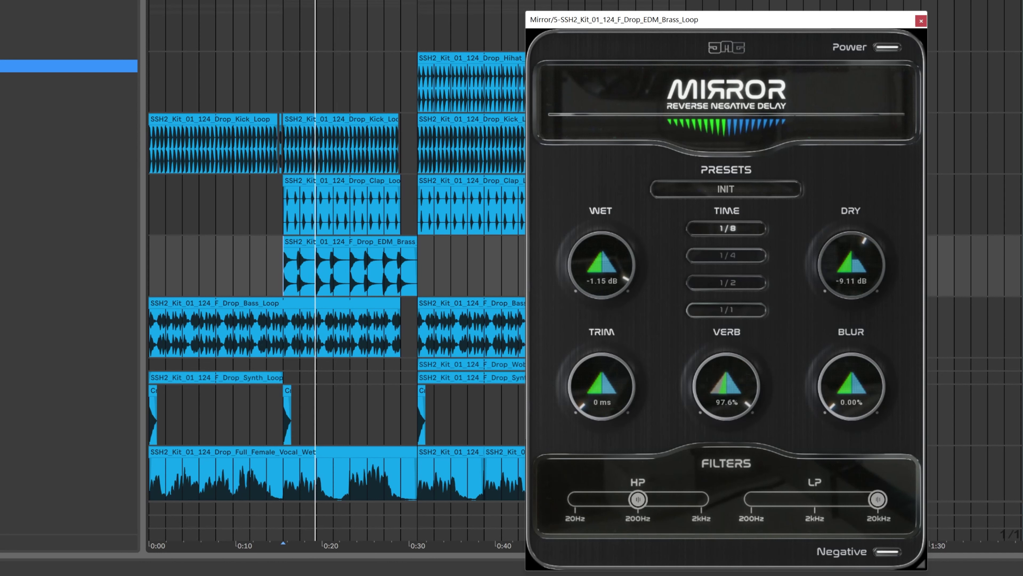
mouse_move(847, 266)
left_mouse_down()
mouse_move(847, 250)
mouse_move(847, 266)
left_mouse_up()
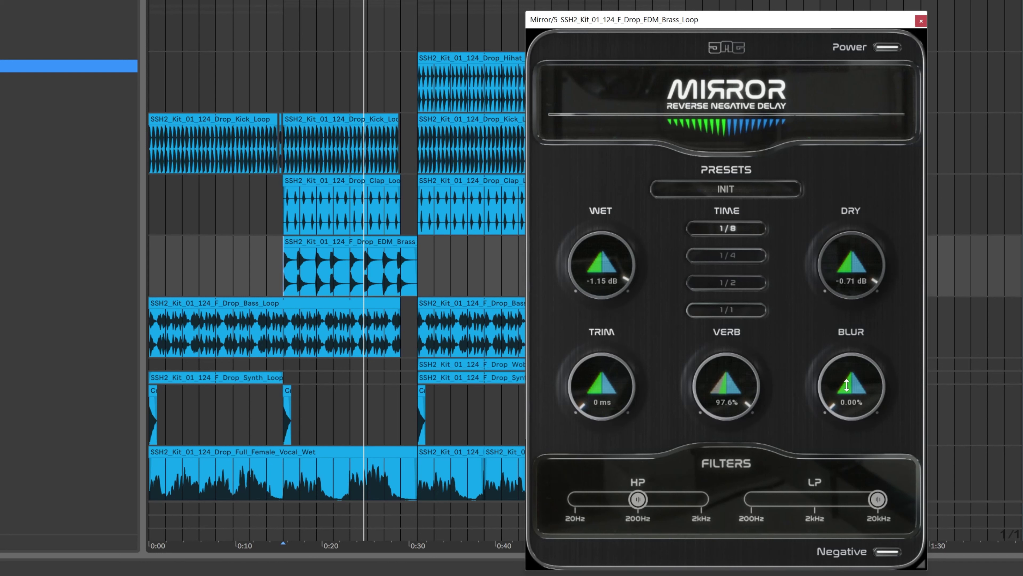
- Set Mirror's BLUR to 100%, and lower VERB to about 74% and WET to about -11.4 dB
left_click_drag(847, 385, 848, 347)
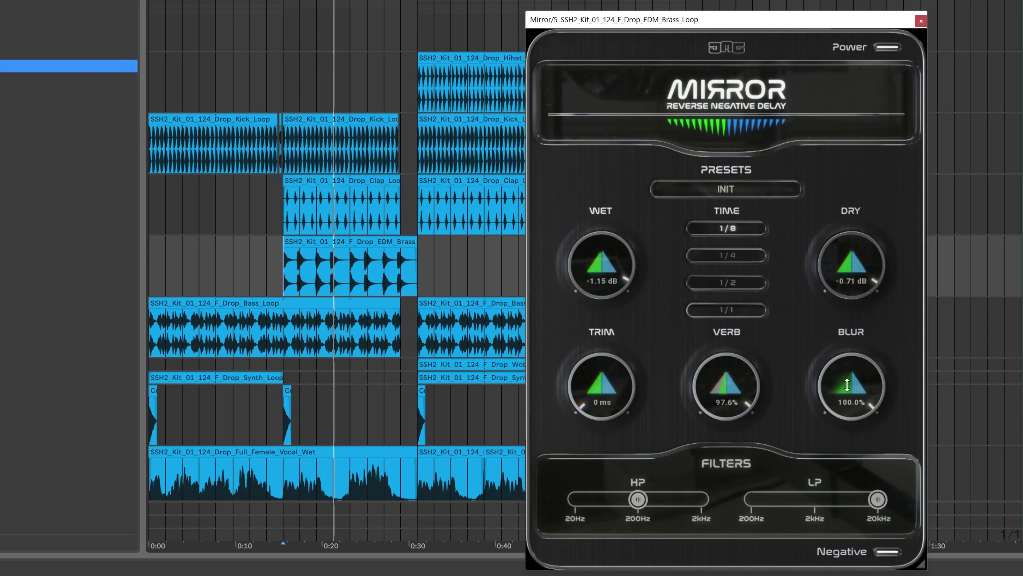
left_click_drag(726, 378, 726, 392)
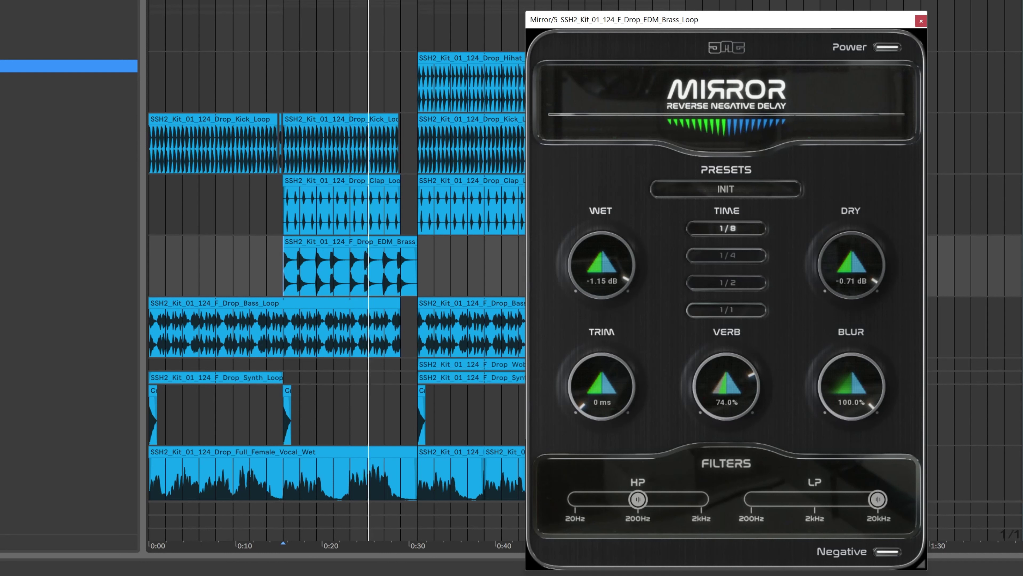
left_click_drag(598, 247, 598, 257)
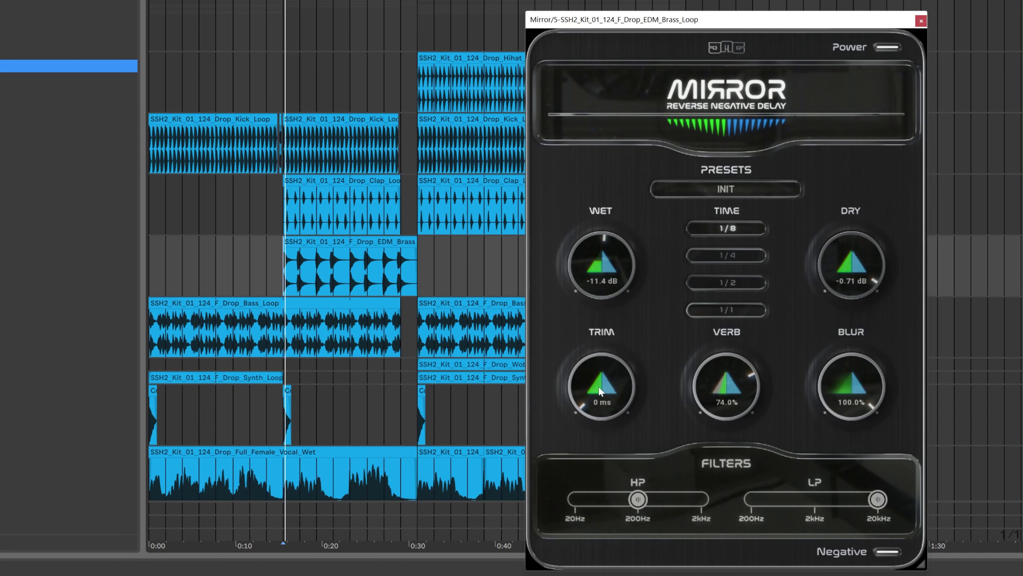
- Try a TRIM of about 56 ms in Mirror, and reset it to 0 ms
left_click_drag(599, 386, 599, 398)
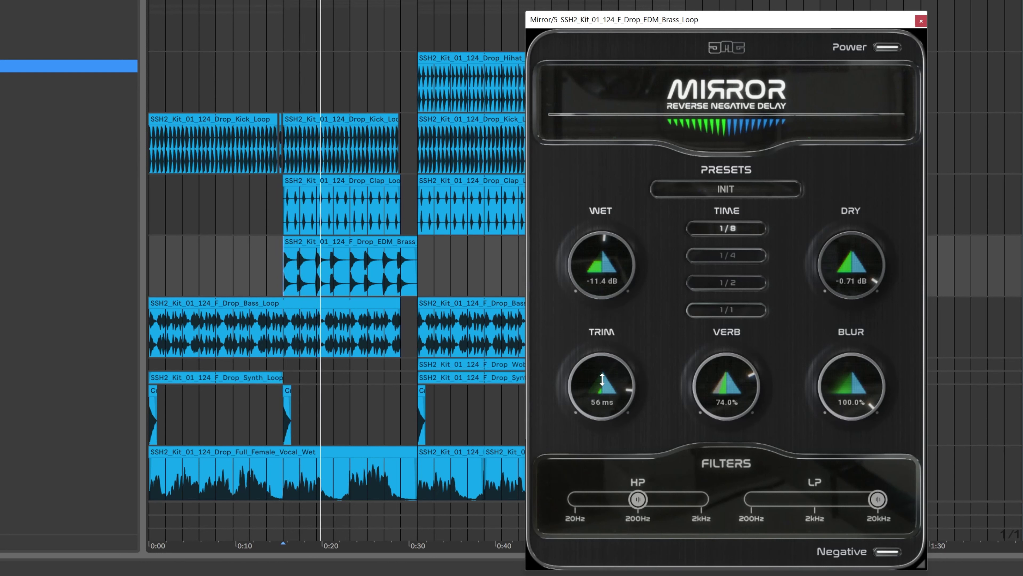
double_click(602, 378)
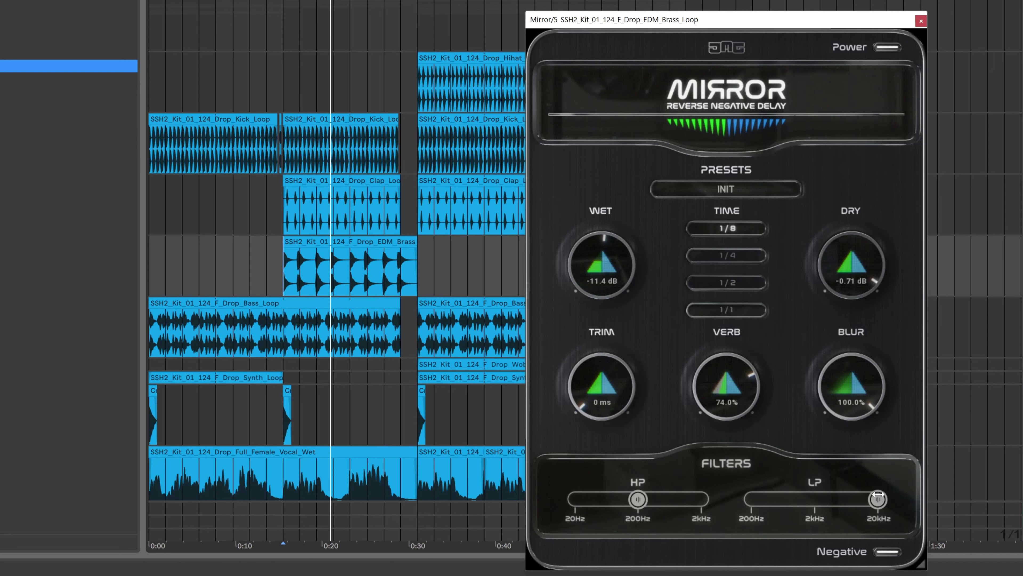
- Set the HP filter slightly above 200 Hz and the LP filter between 200 Hz and 2 kHz, and raise WET to about -5.61 dB
left_click_drag(877, 500, 826, 500)
mouse_move(635, 507)
left_mouse_down()
mouse_move(660, 506)
mouse_move(646, 501)
left_mouse_up()
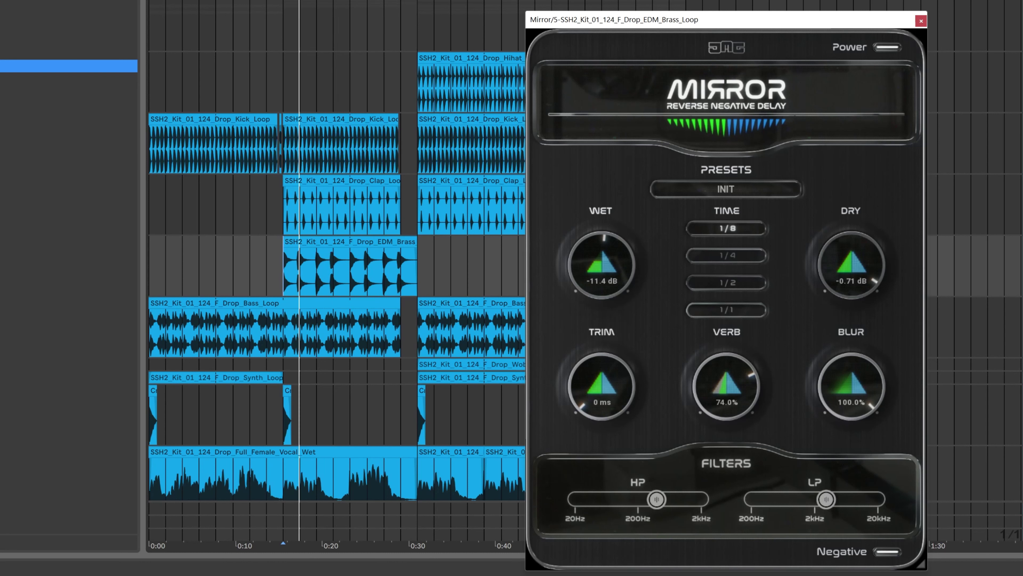
left_click_drag(814, 511, 781, 509)
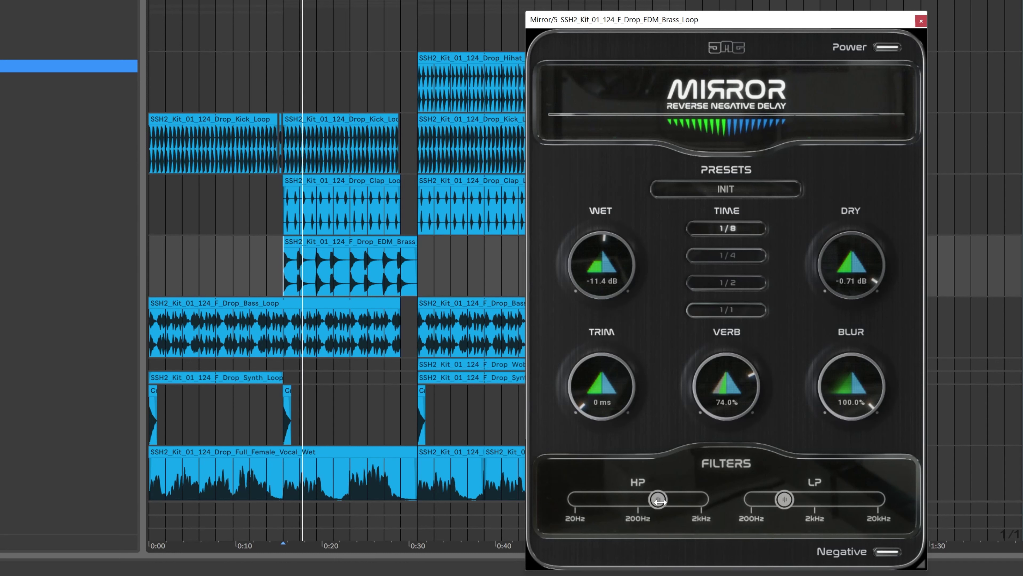
left_click_drag(600, 274, 600, 234)
left_click_drag(658, 499, 647, 499)
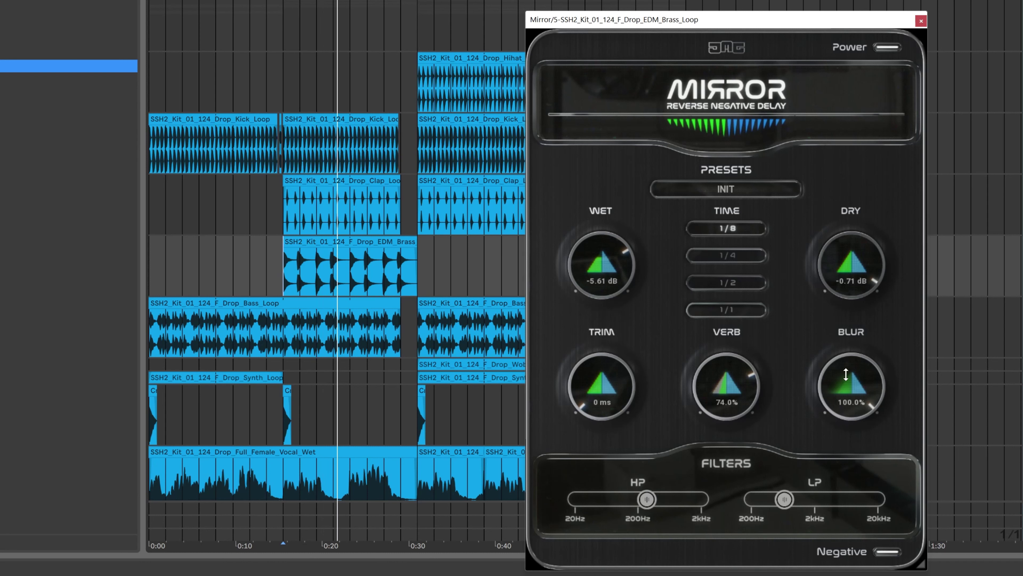
- Set Mirror's BLUR to about 18.8% and VERB to 100%, and close the plugin window
left_click_drag(851, 386, 851, 416)
left_click_drag(722, 389, 722, 363)
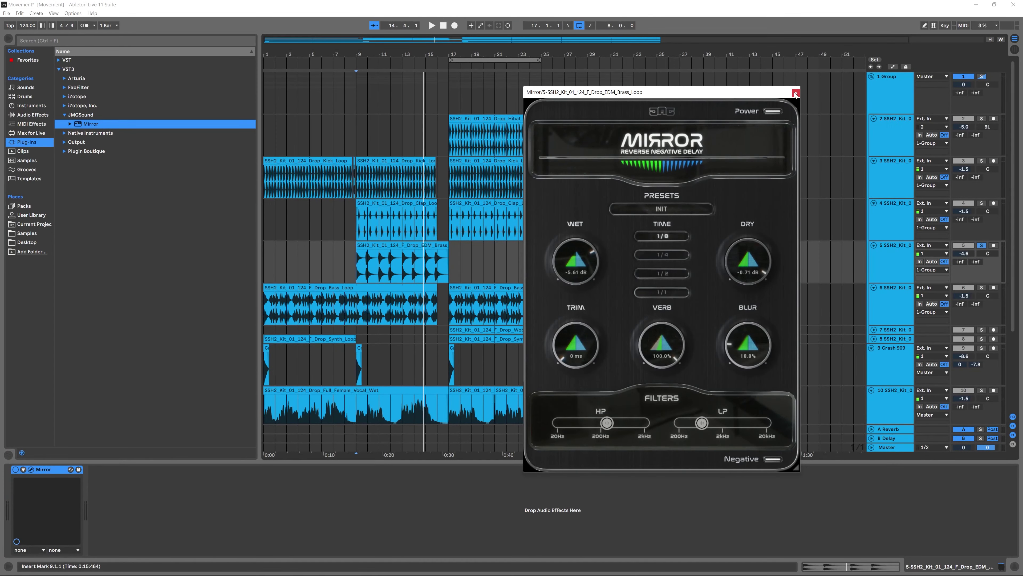
left_click(796, 94)
- Solo the Crash 909 track and play it back from bar 16
left_click(479, 201)
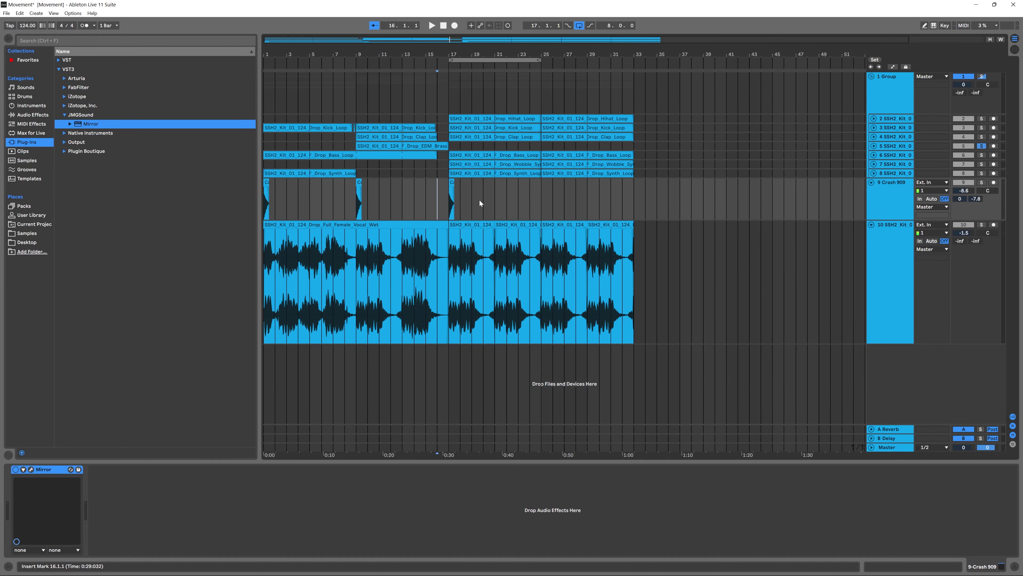
left_click(982, 183)
key("space")
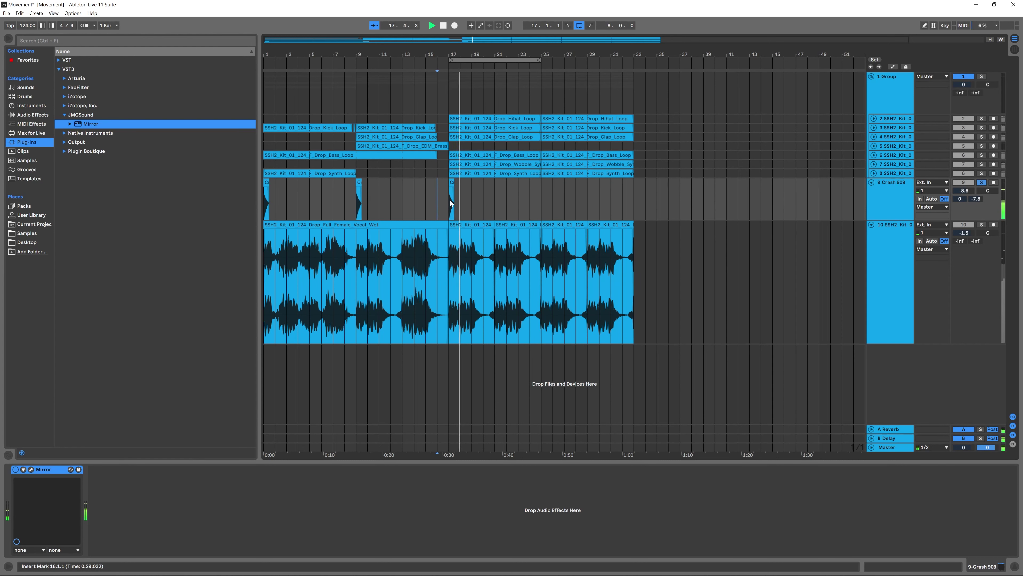
key("space")
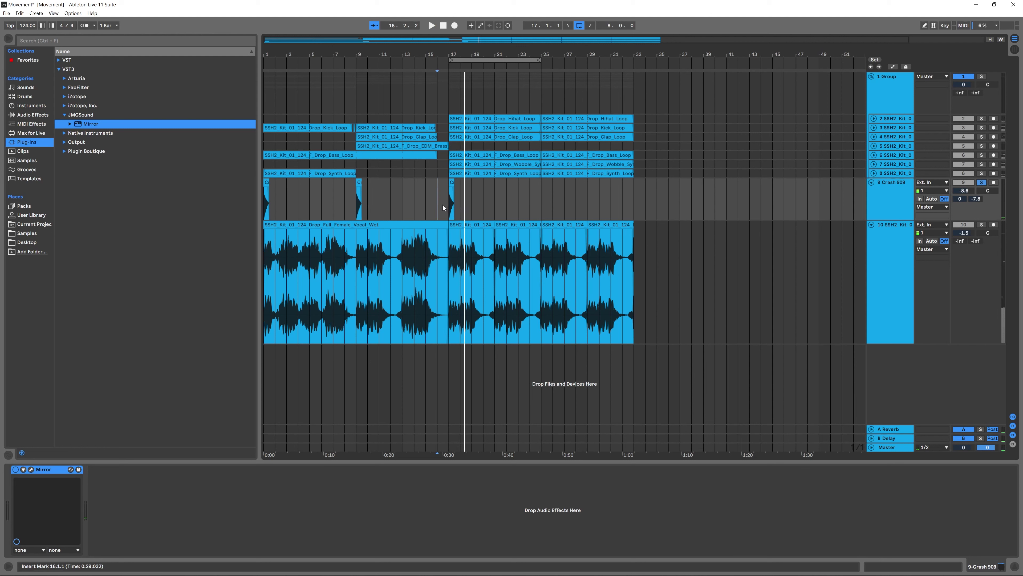
- Play back the Crash 909 clip from the start of bar 17
left_click(448, 209)
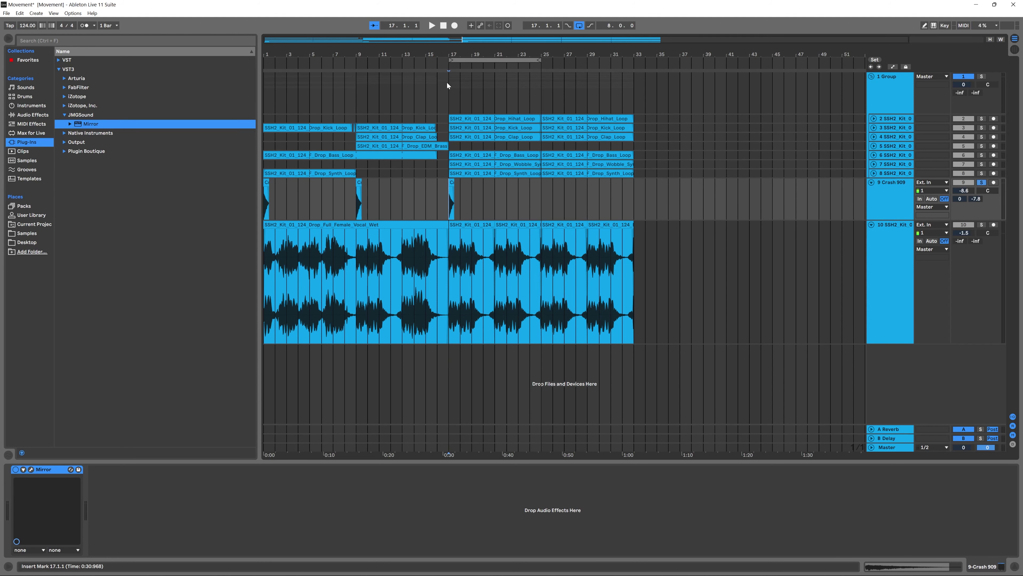
left_click_drag(447, 56, 463, 182)
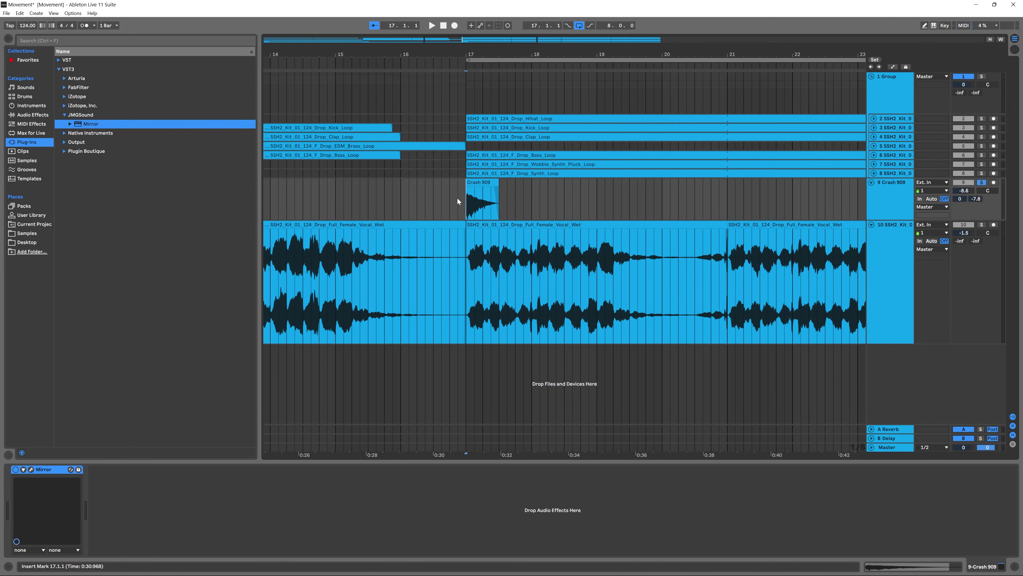
mouse_move(467, 206)
key("space")
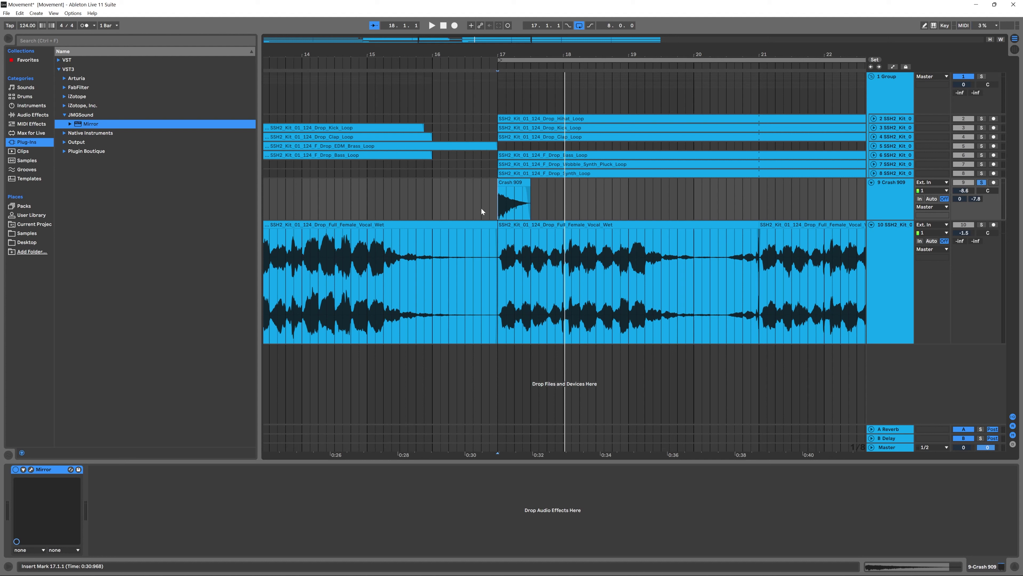
- Mark the empty half bar before the crash, from 16.3.1 to 17.1.1, and return the insert marker to bar 17
left_click(497, 206)
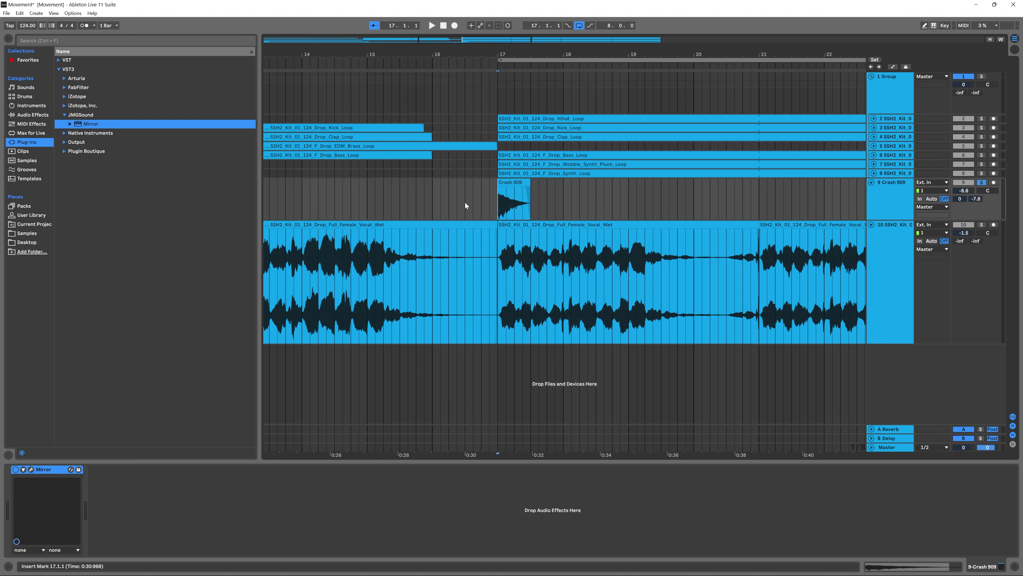
left_click_drag(466, 201, 494, 198)
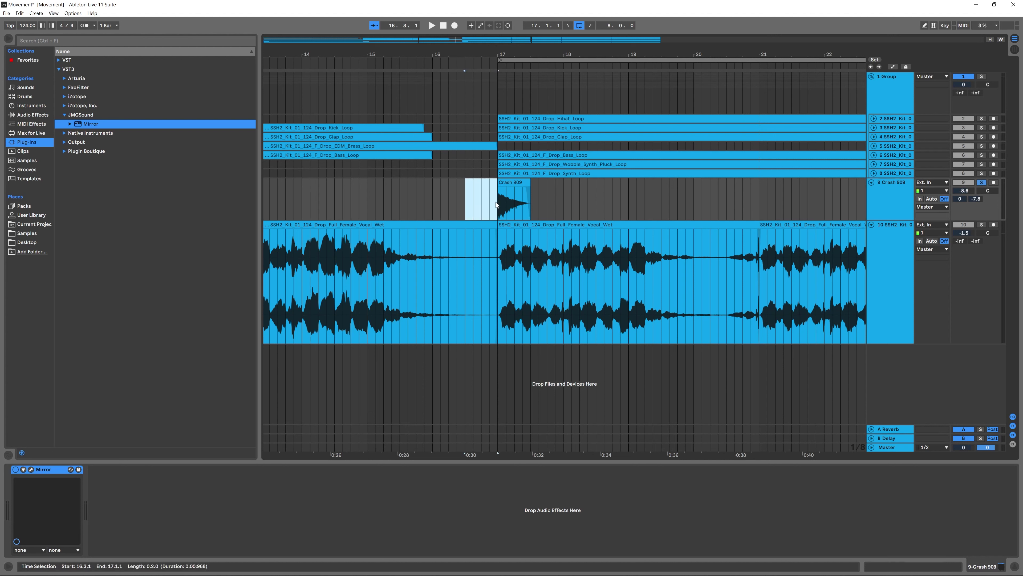
left_click(496, 205)
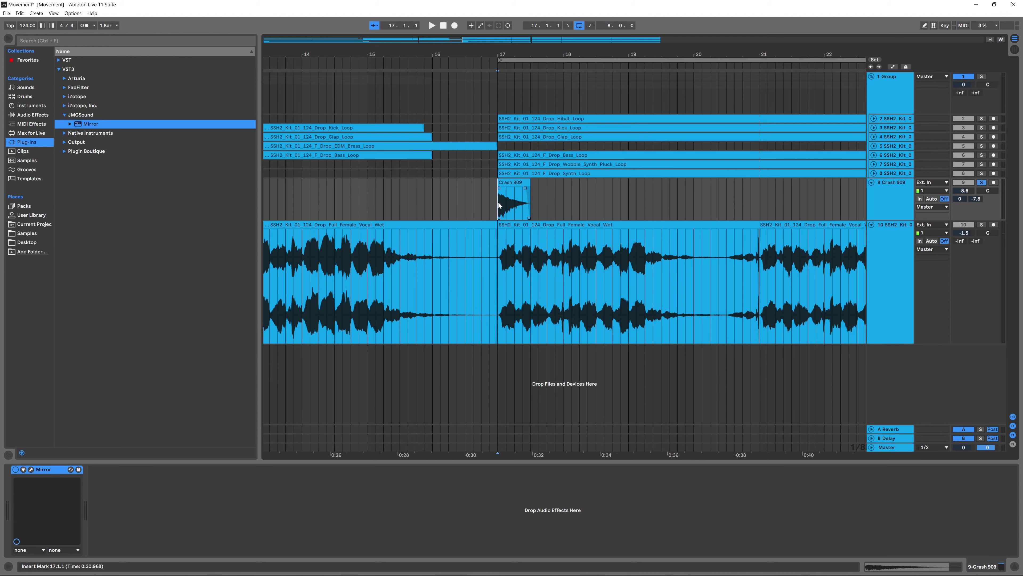
- Replay the crash, mark the half bar after it from 17.3.1 to 18.1.1, and return the insert marker to bar 17
key("space")
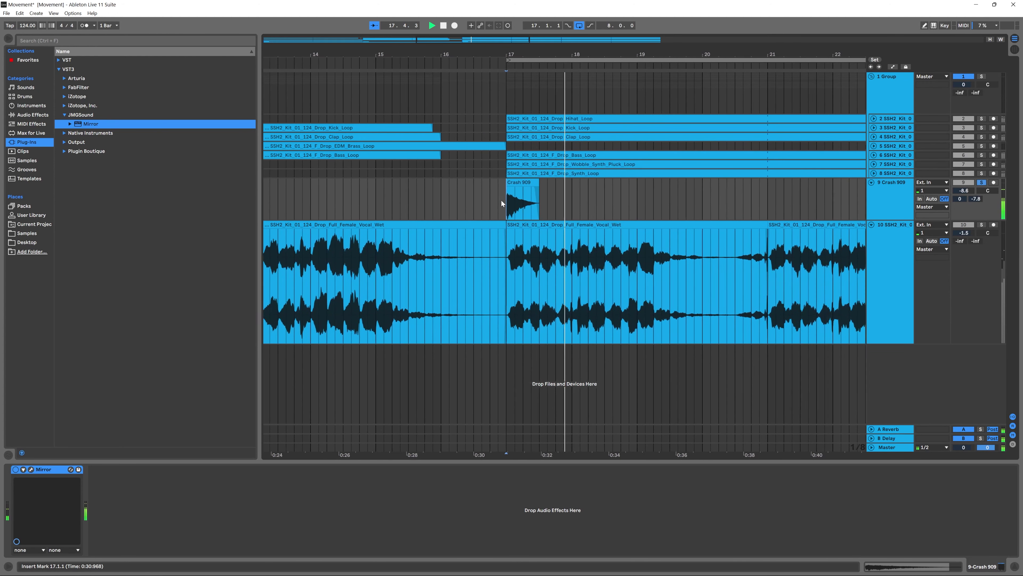
key("space")
left_click_drag(531, 201, 554, 202)
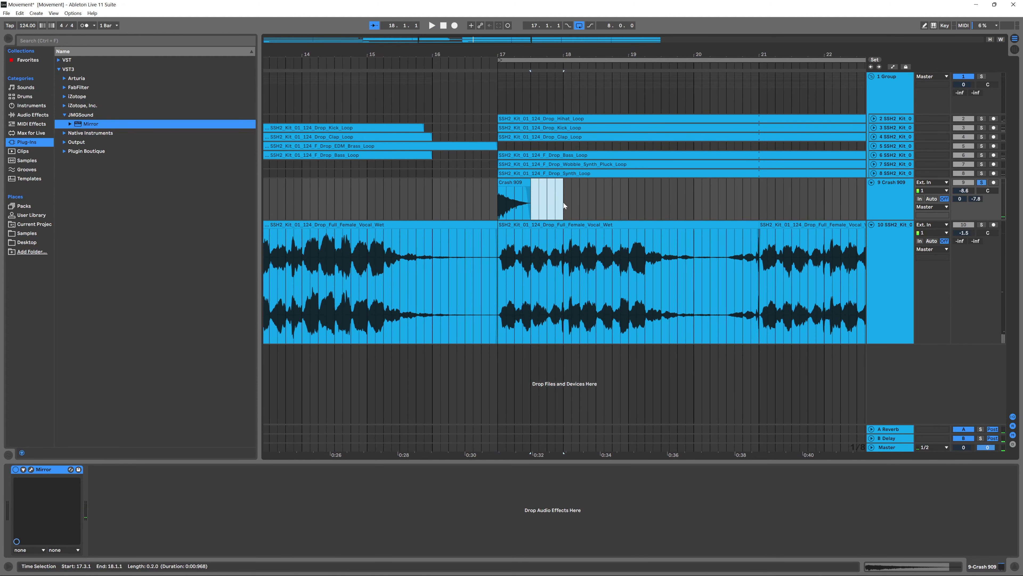
left_click(497, 212)
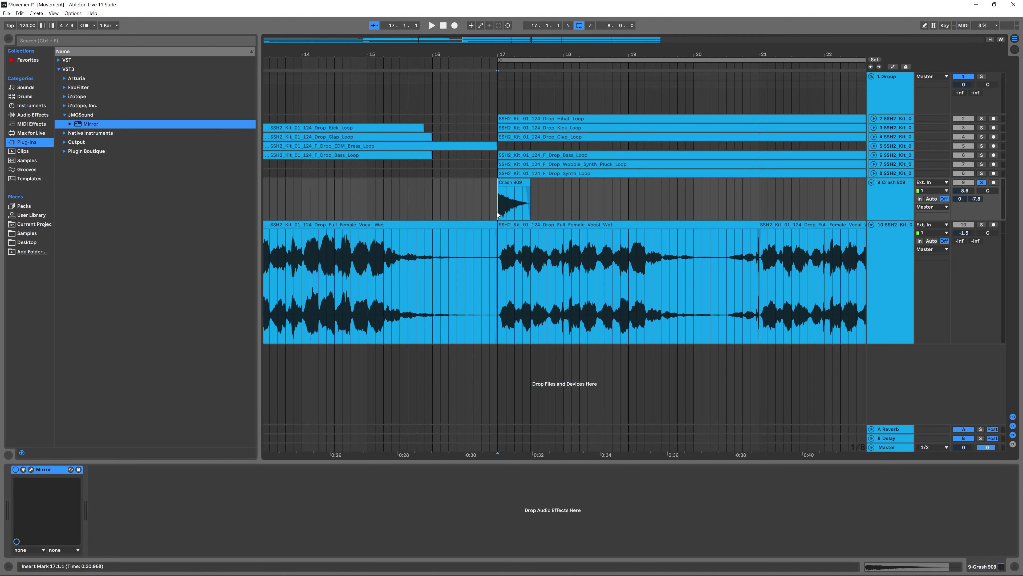
- Mark the half bar before the crash once more, from 16.3.1 to 17.1.1, and return the insert marker to bar 17
left_click_drag(497, 211, 484, 209)
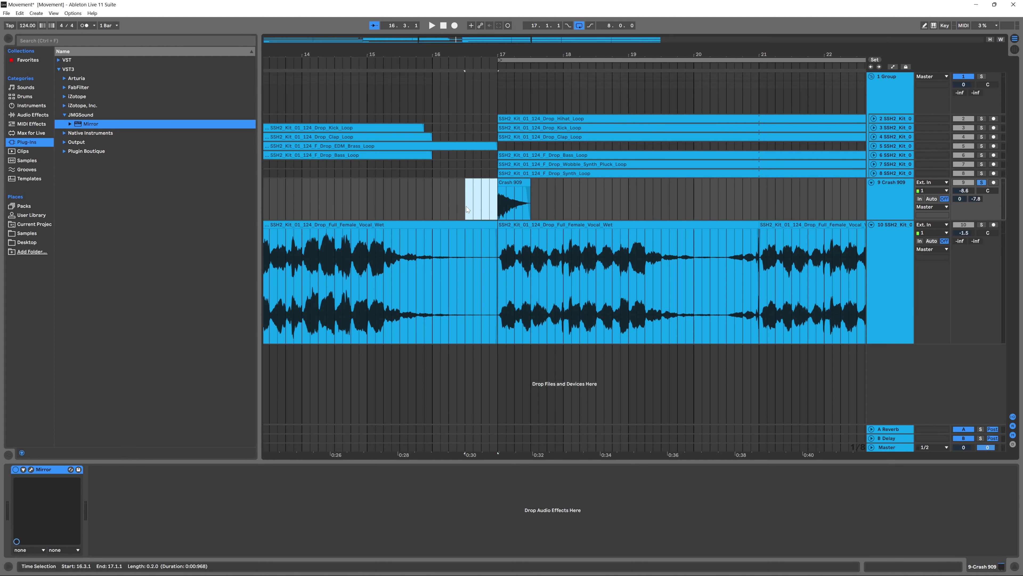
left_click(497, 205)
- Place the insert marker at bar 17 on the Full Female Vocal Wet track and solo that track
scroll(498, 276, "down", 5)
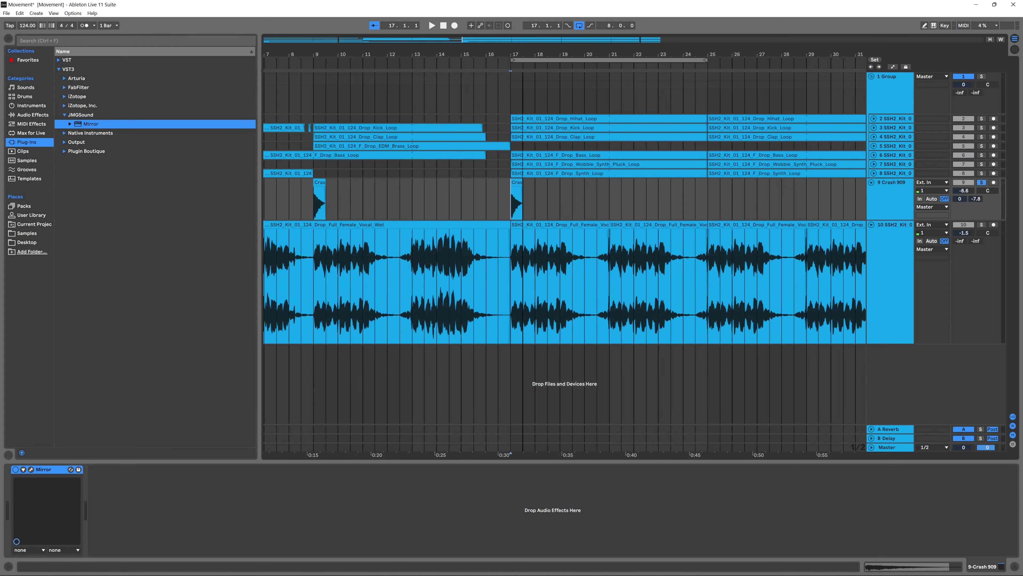
left_click(507, 278)
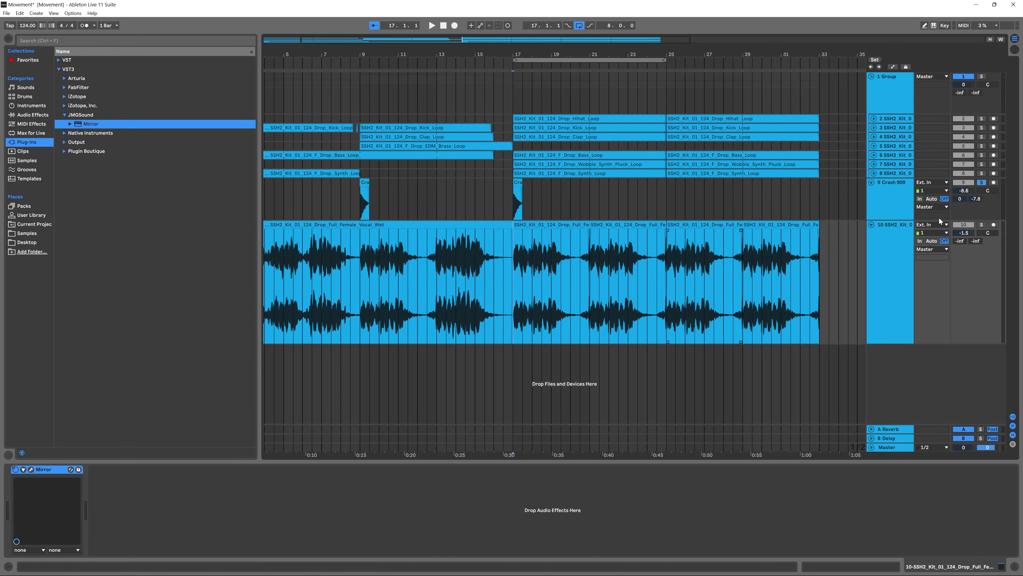
left_click(981, 225)
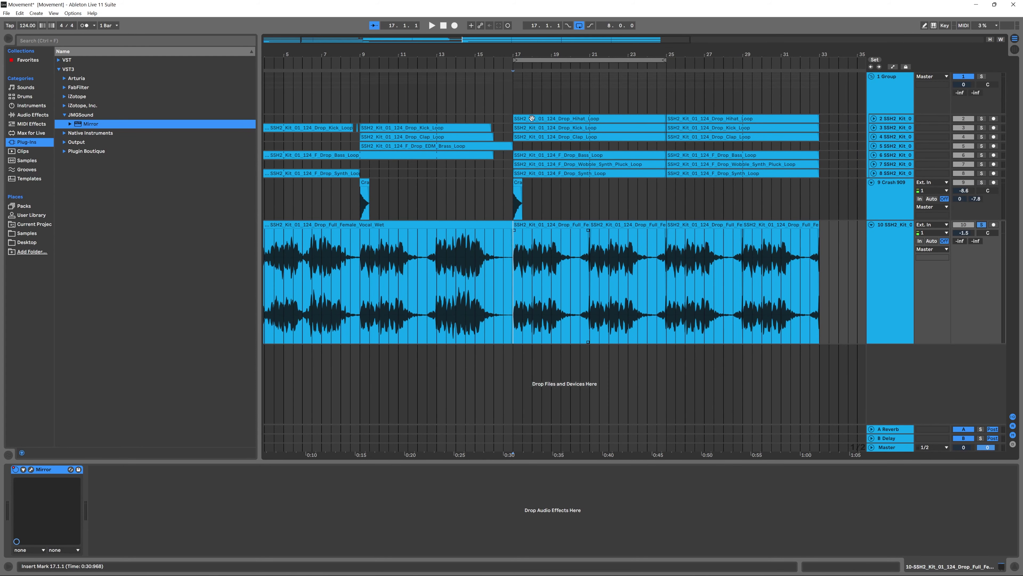
left_click_drag(509, 54, 535, 54)
scroll(445, 266, "down", 3)
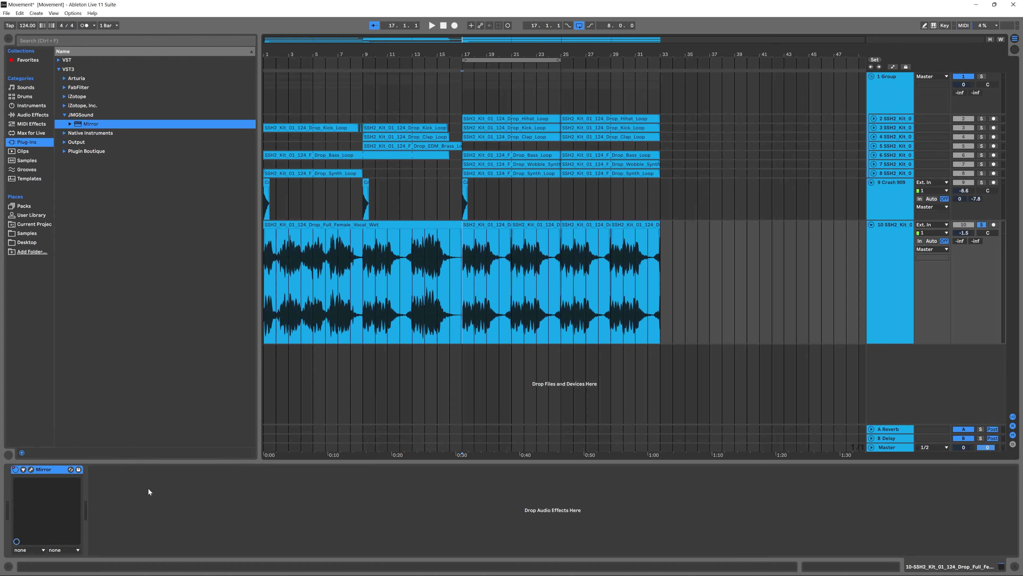
- Open the vocal track's Mirror plugin clear of the clips and mark the vocal phrase from 9.1.1 to 13.1.1
left_click(31, 469)
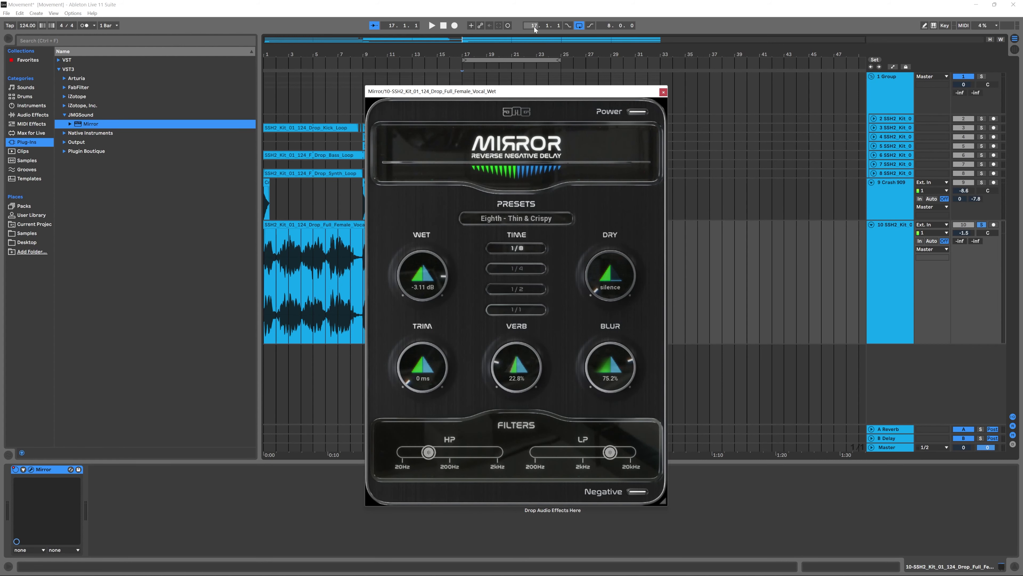
left_click_drag(547, 98, 776, 76)
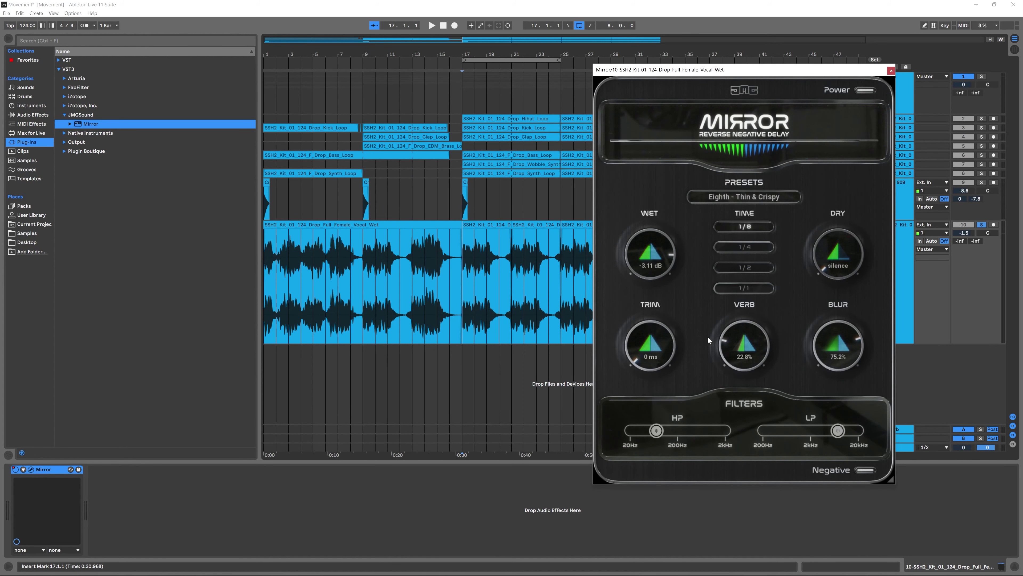
left_click(371, 286)
left_click_drag(356, 290, 406, 267)
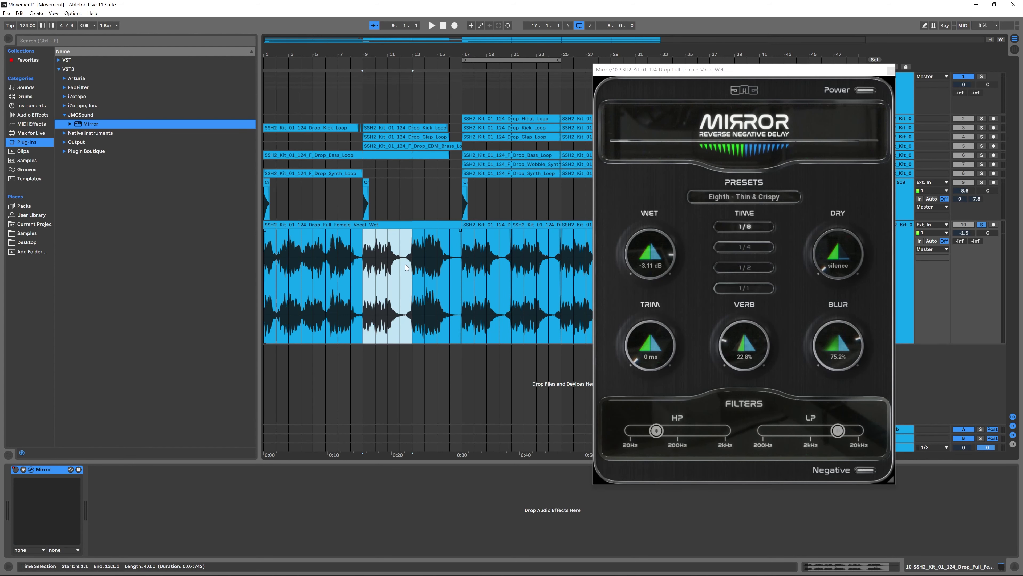
left_click_drag(633, 69, 705, 70)
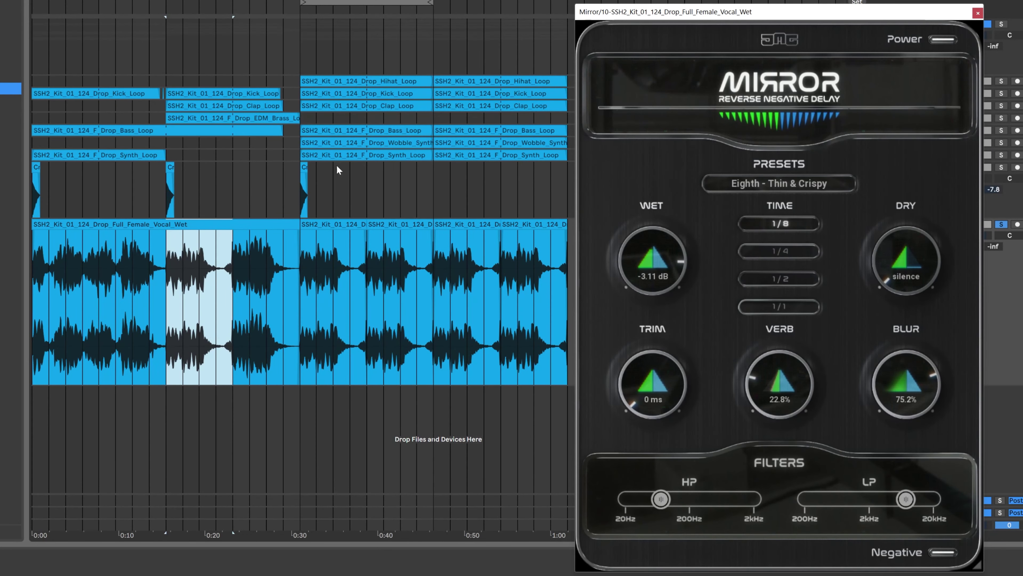
- Play the soloed vocal from bar 9 and raise Mirror's high-pass filter to about 200 Hz
left_click(174, 298)
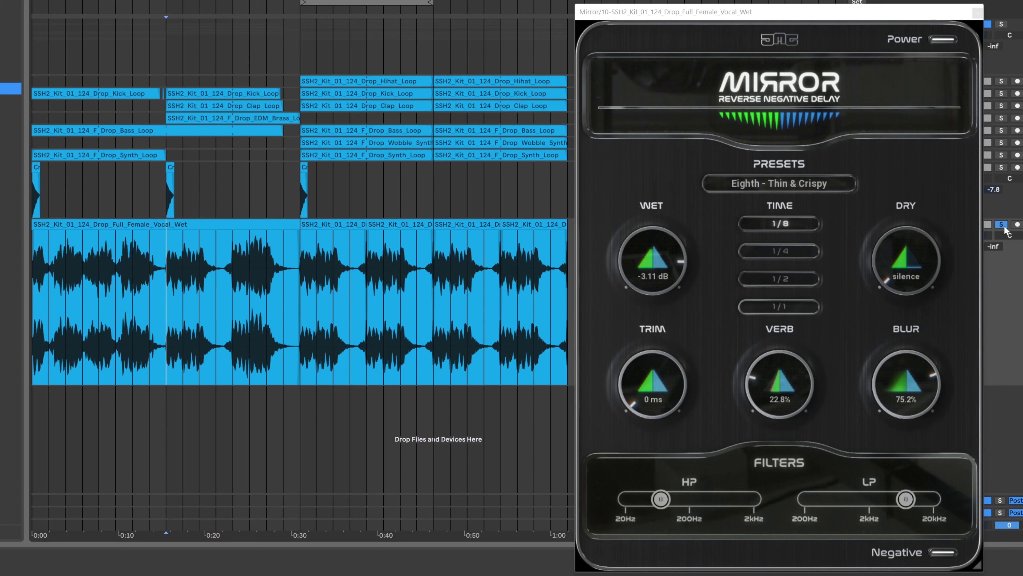
key("space")
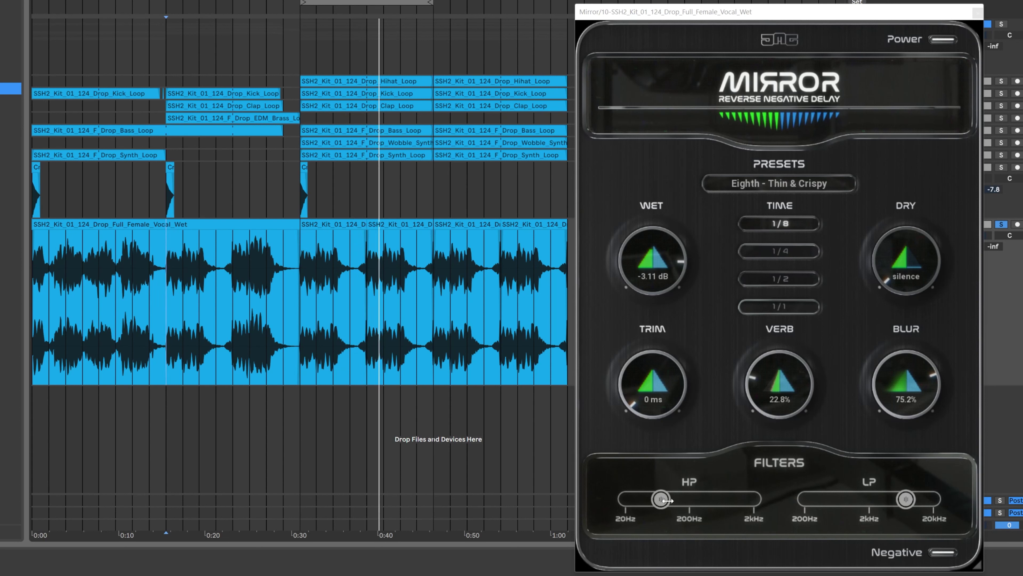
left_click_drag(661, 499, 682, 499)
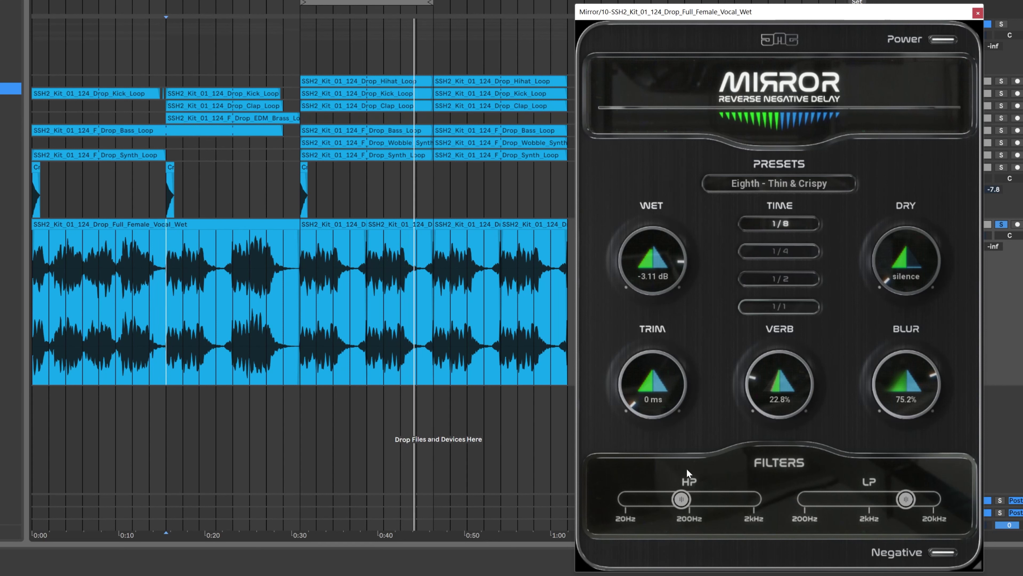
left_click_drag(681, 499, 695, 499)
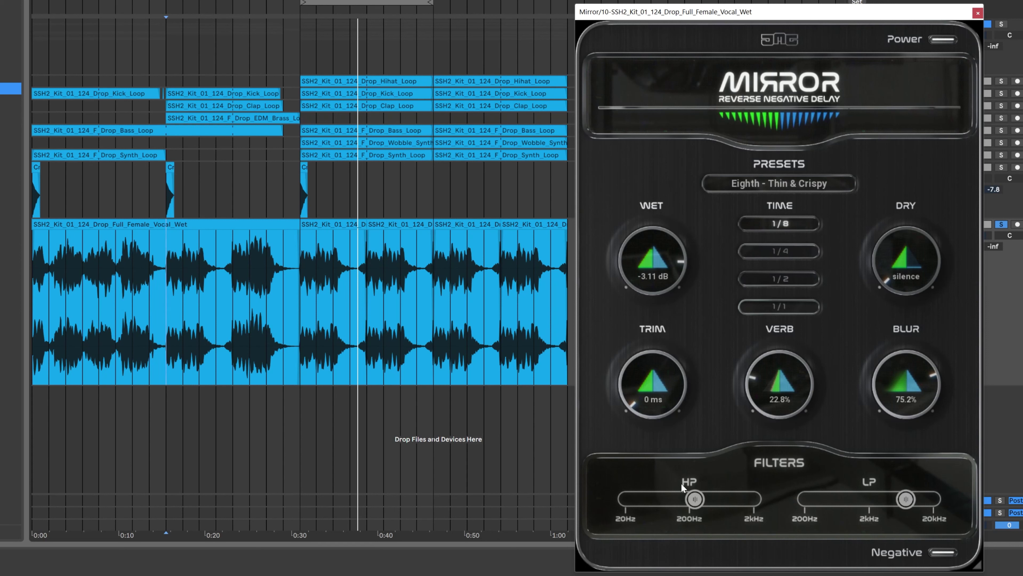
- Return the insert marker to bar 9 and take the vocal track out of solo
left_click(166, 304)
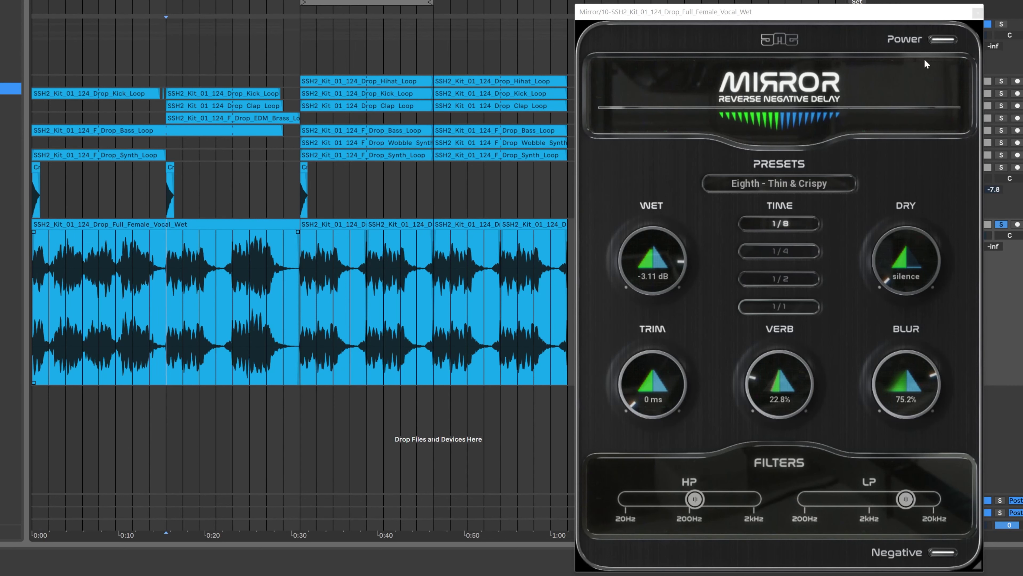
left_click(1003, 222)
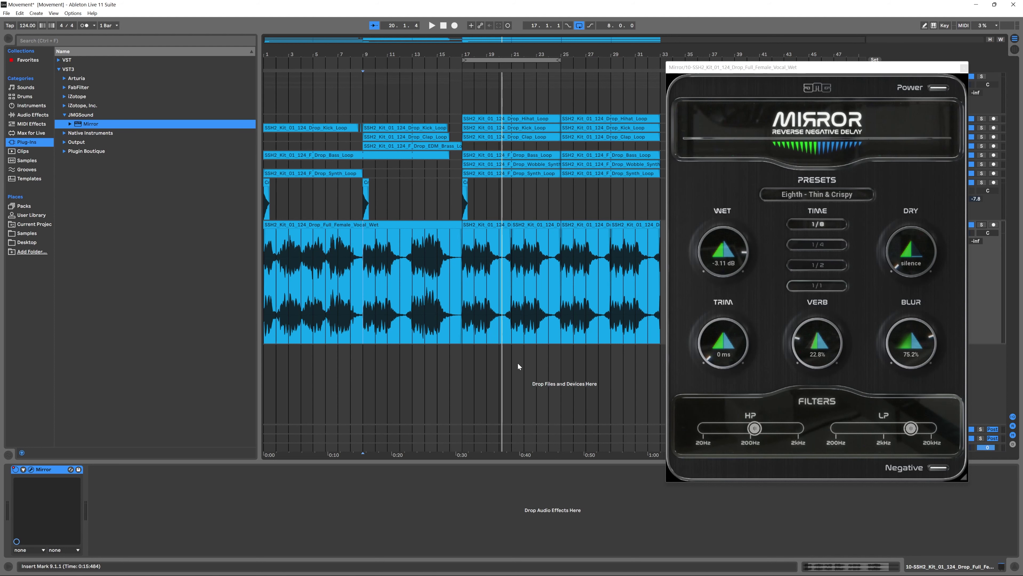
- Set Mirror's time to 1/4 and play the full arrangement from bar 17
left_click_drag(701, 69, 728, 65)
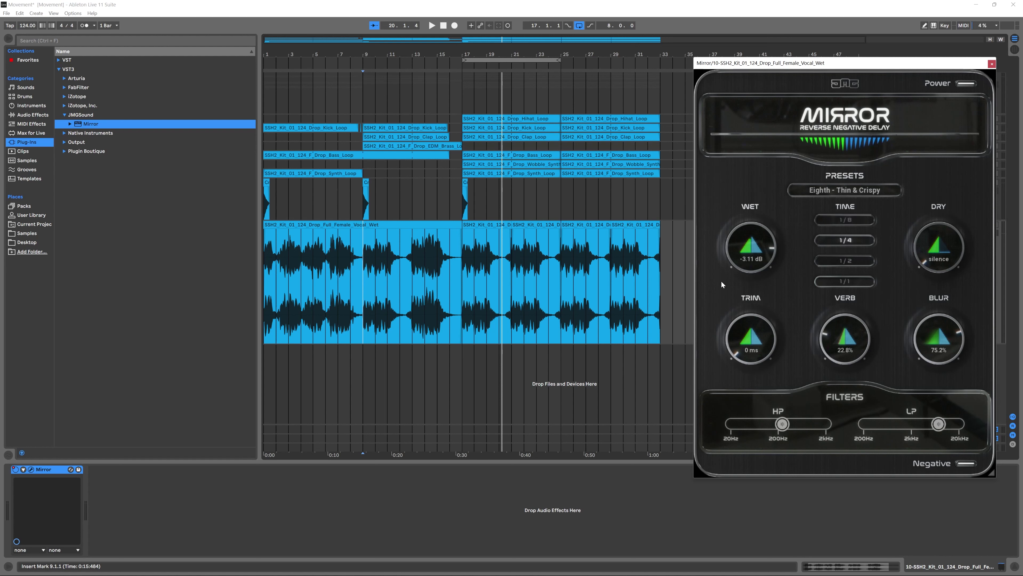
left_click(459, 288)
key("space")
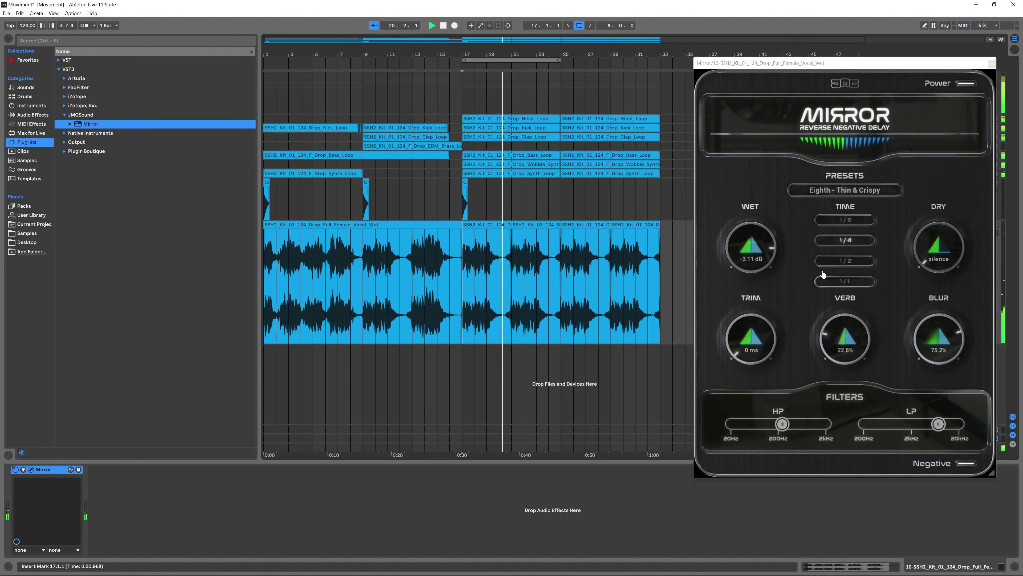
key("space")
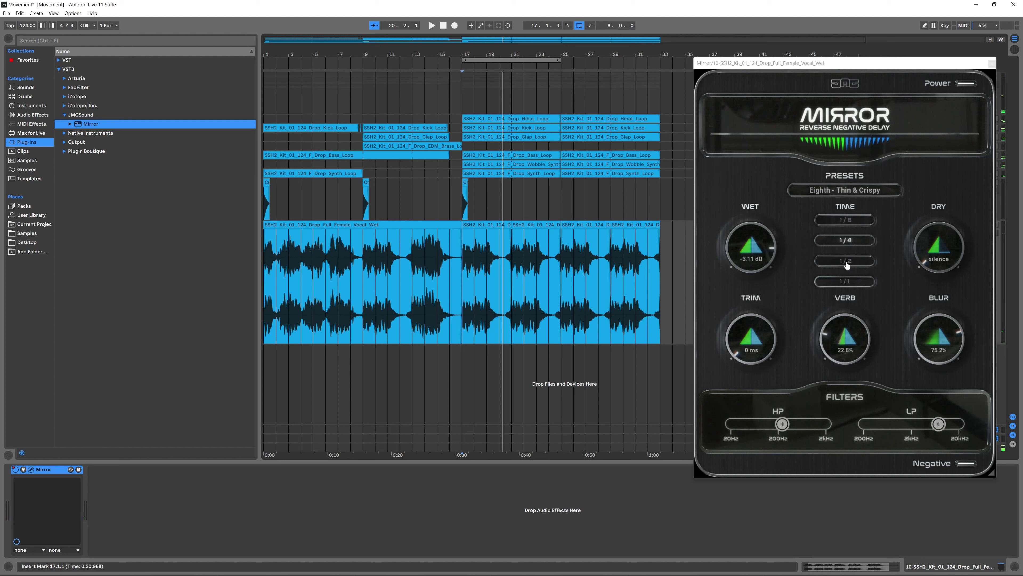
- Set Mirror's time to 1/2, play the arrangement with it, and close the plugin window
left_click(846, 261)
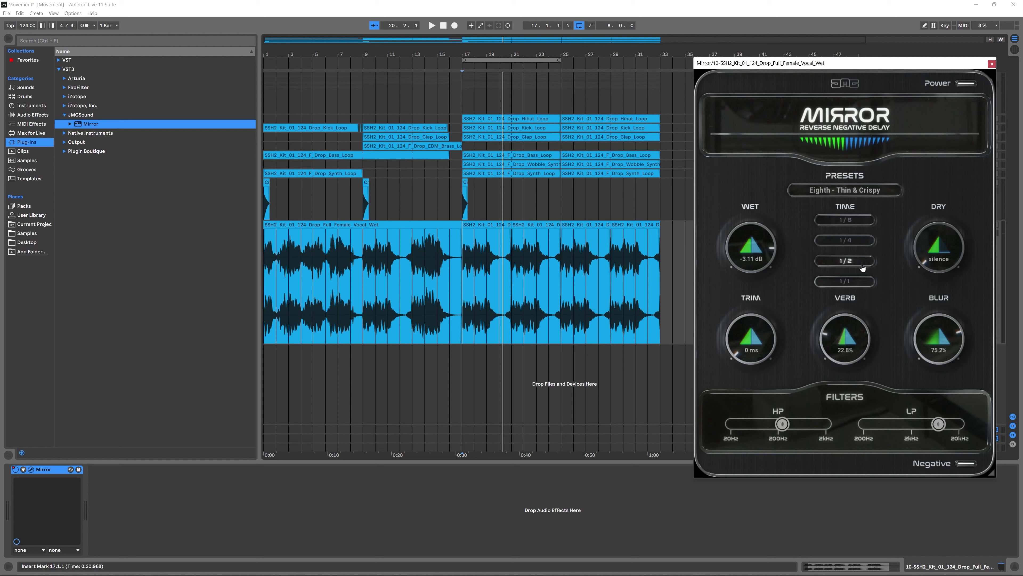
key("space")
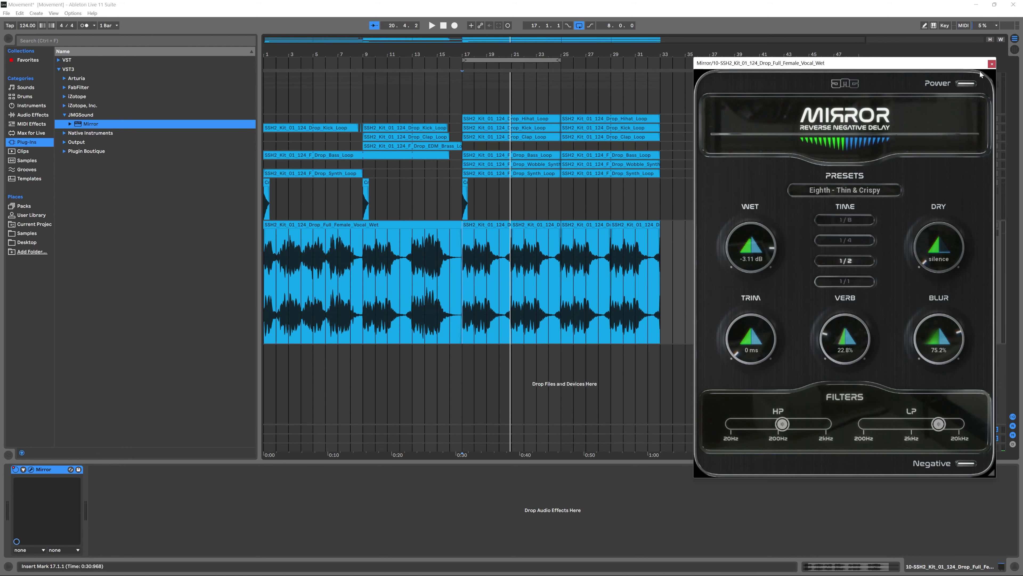
left_click(992, 64)
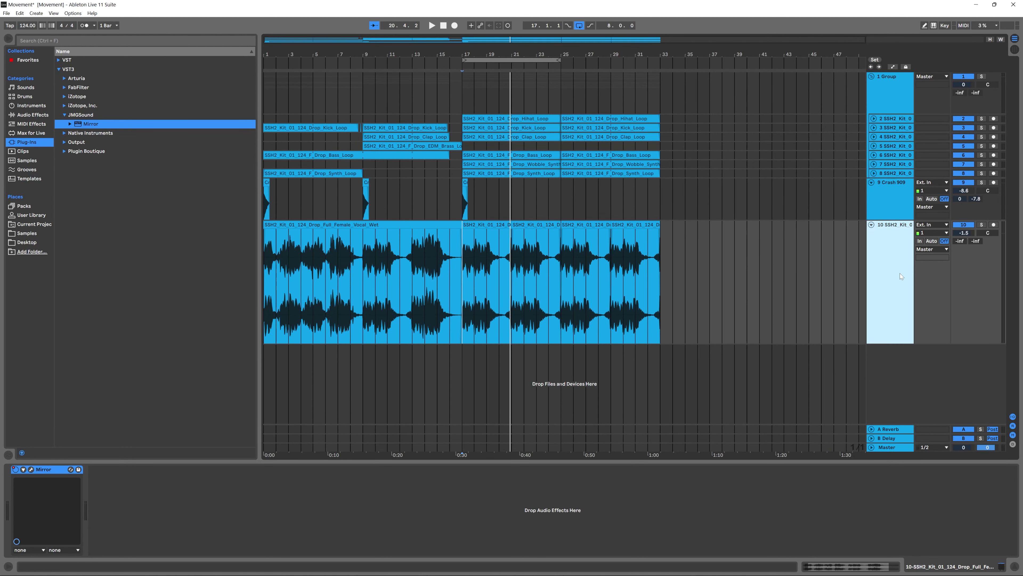
- Insert a new audio track below the vocal track and shorten the first vocal clip to end at bar 12
key("ctrl+t")
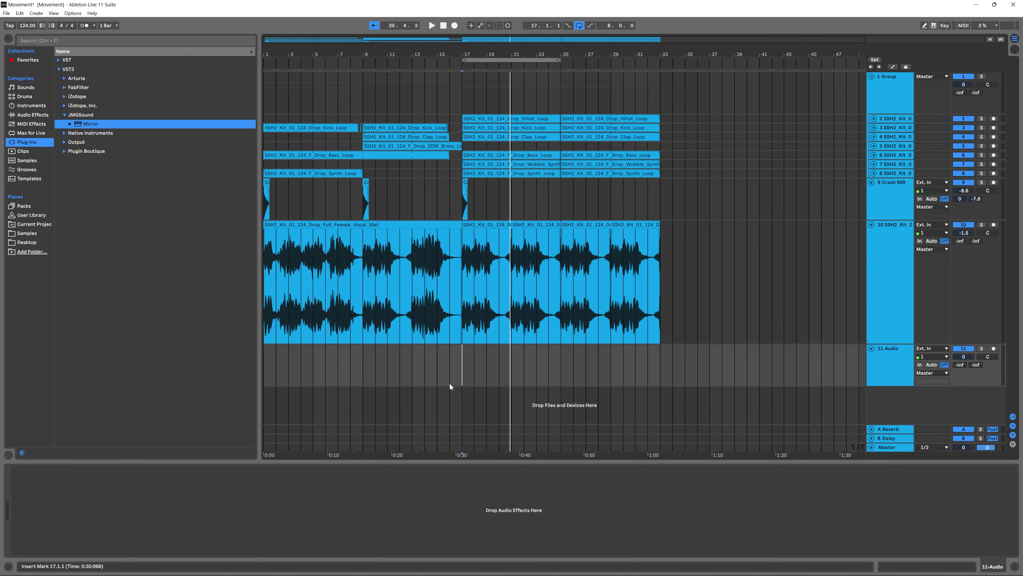
left_click(420, 367)
left_click(445, 243)
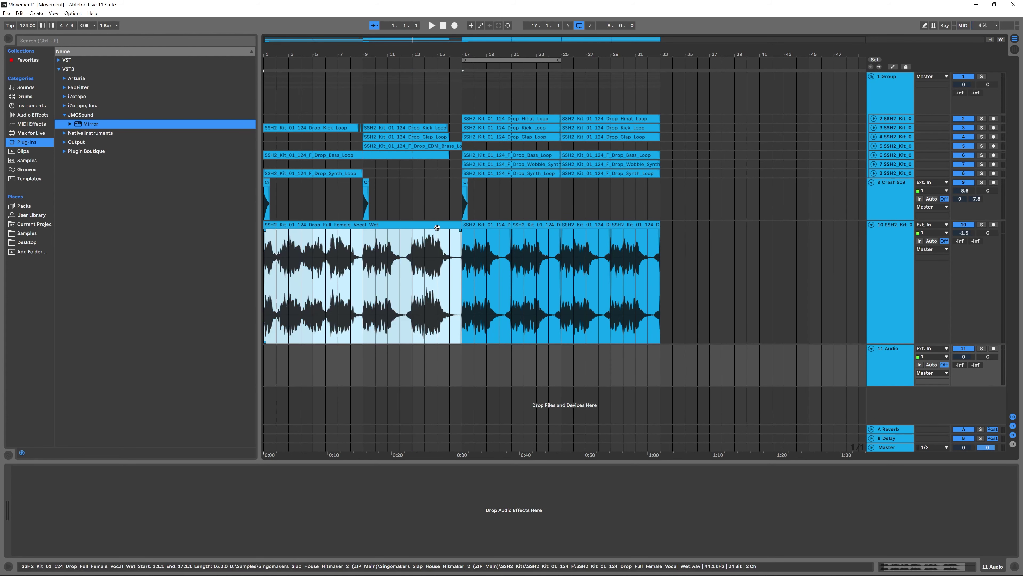
left_click_drag(460, 229, 405, 230)
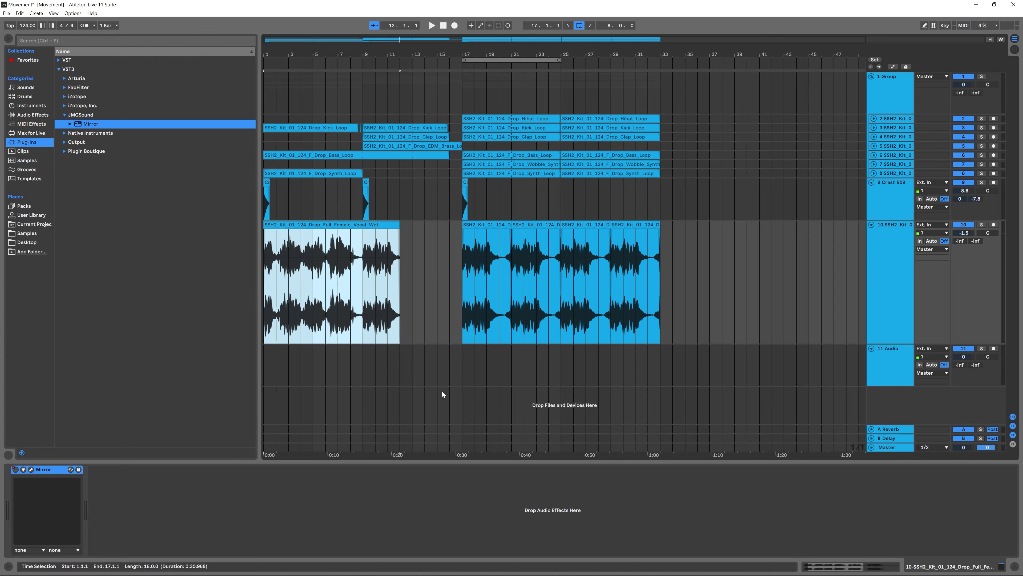
- Route the Full Female Vocal Wet track into the new audio track, armed for recording with monitoring set to In
left_click(435, 368)
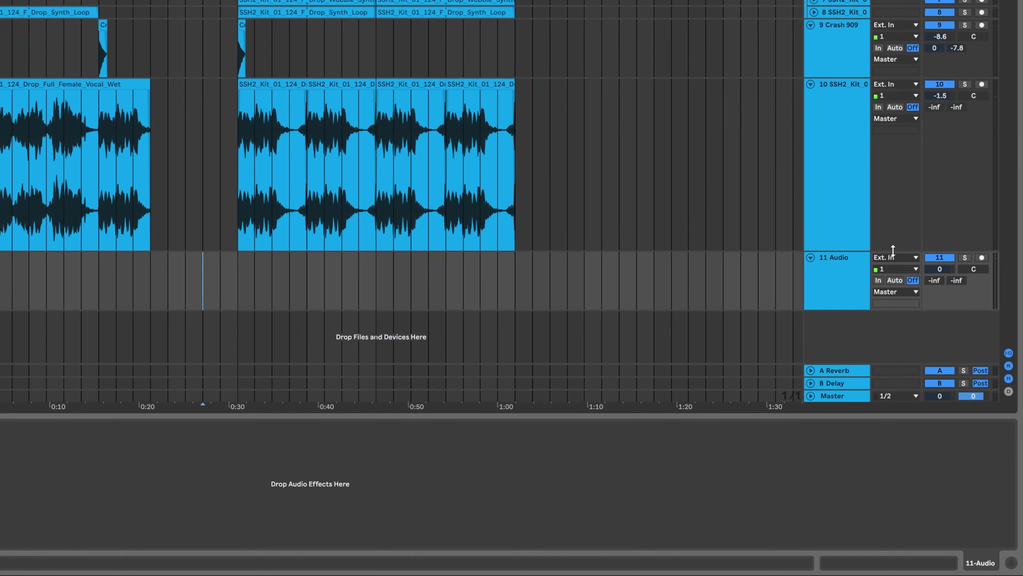
left_click(895, 258)
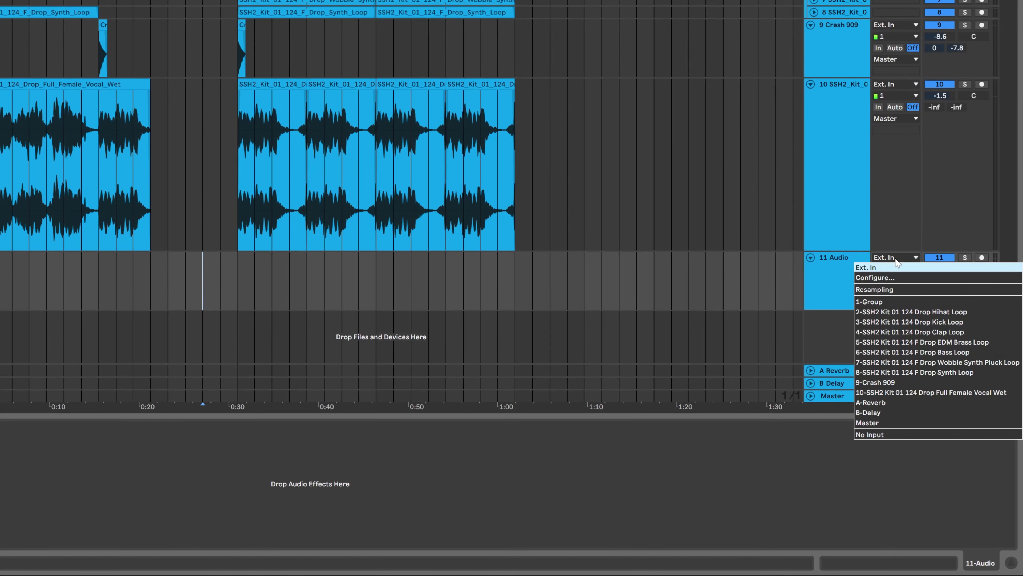
left_click(890, 392)
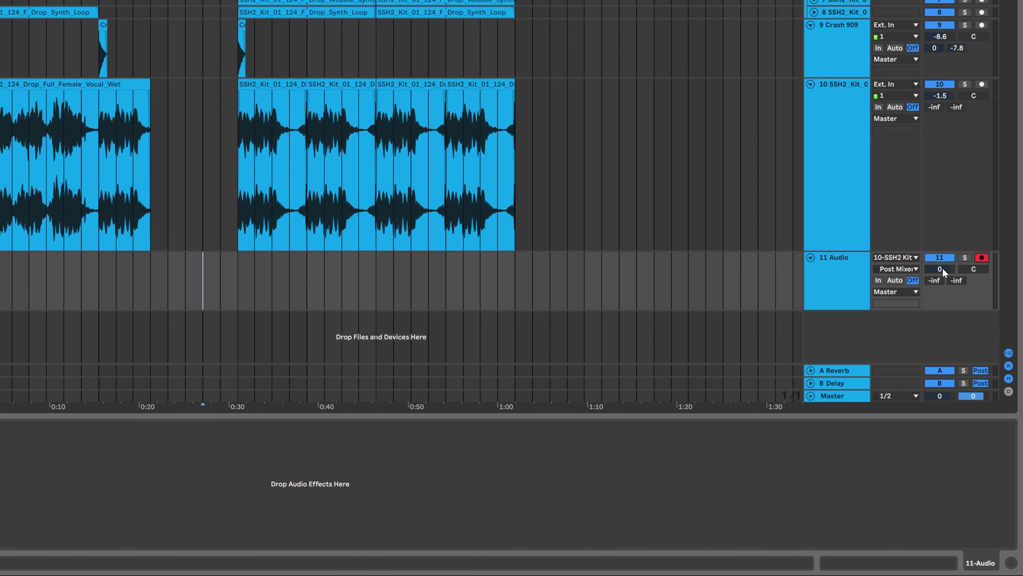
left_click(878, 280)
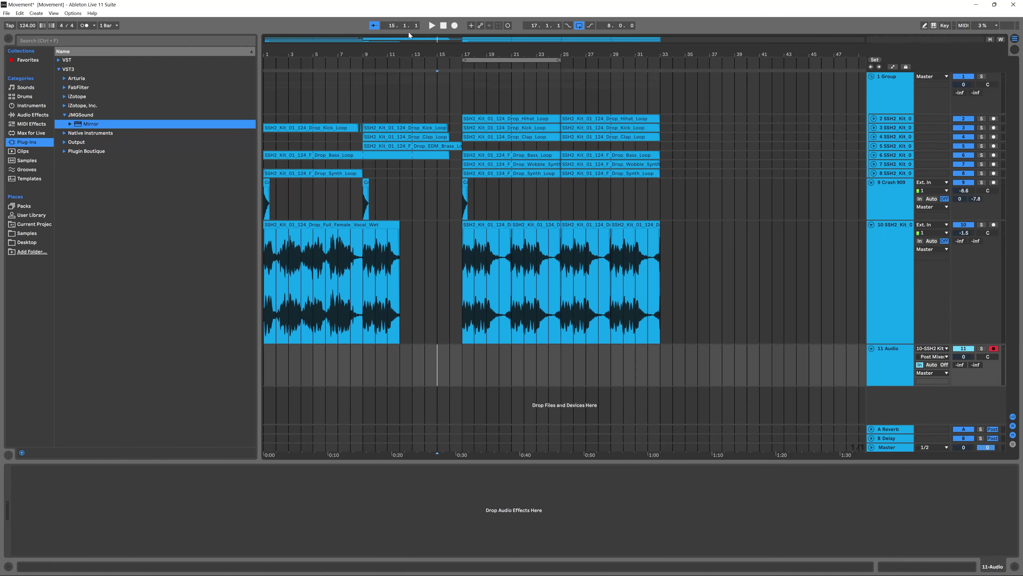
- Record the Mirror-processed vocal onto the new audio track from bar 17 for nearly three bars
left_click(455, 27)
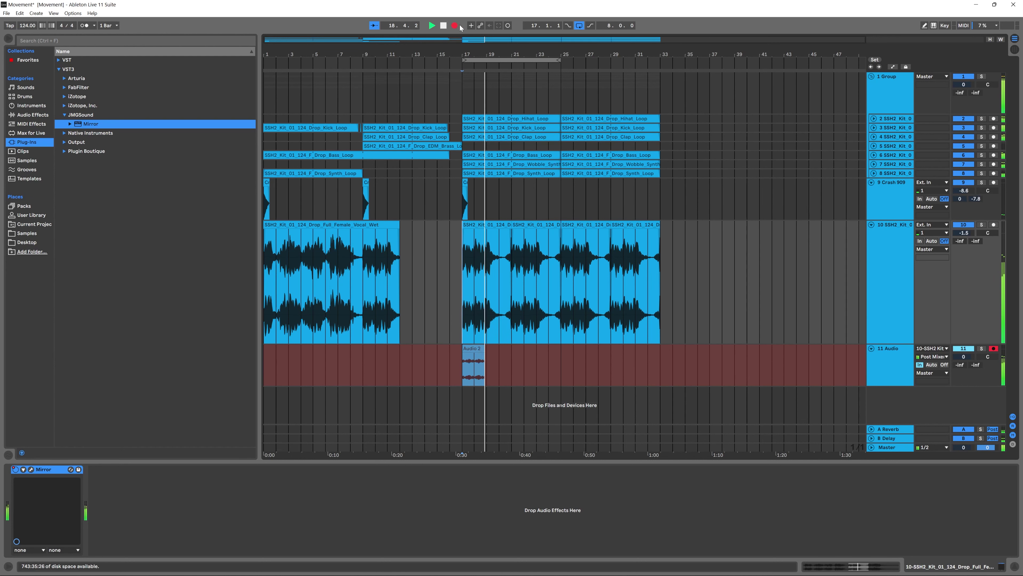
left_click(443, 26)
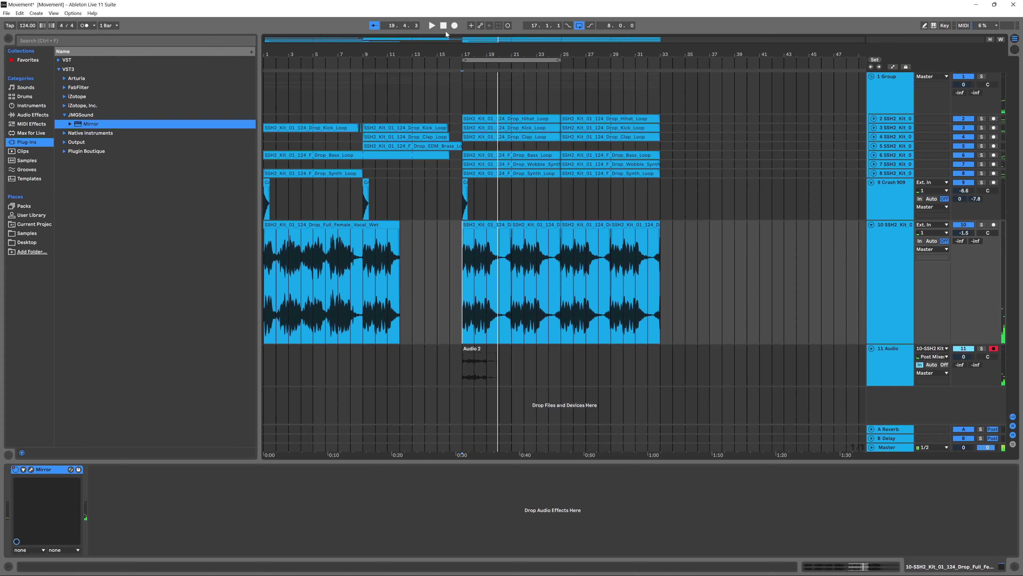
- Set the new track's monitoring to Auto and fit the recording into the one bar from 16.1.1 to 17.1.1
left_click(932, 365)
left_click_drag(491, 347, 467, 353)
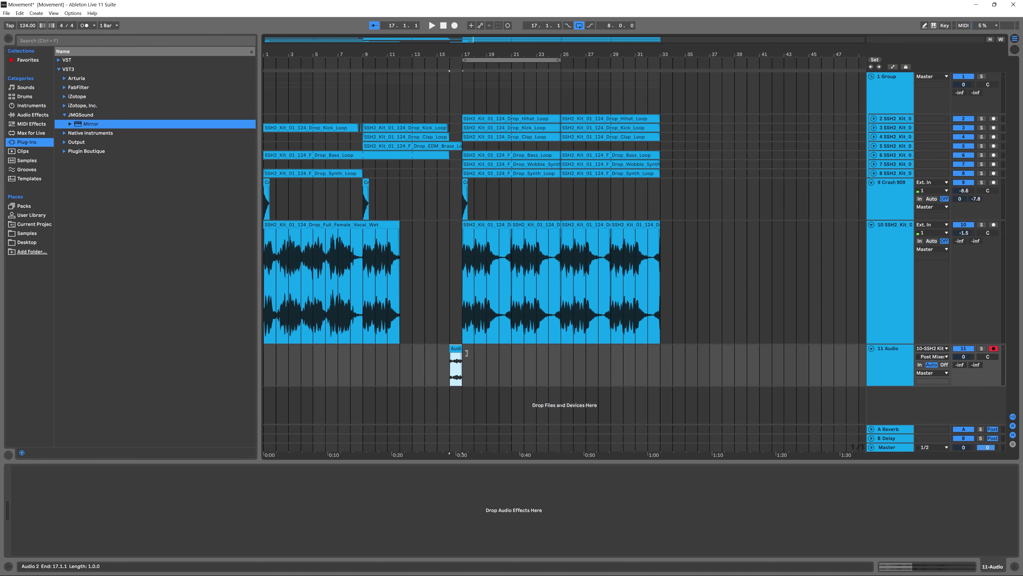
- Extend the first vocal clip back to 17.1.1 and play the transition into bar 17 with the recorded reverse vocal
left_click_drag(399, 246, 463, 248)
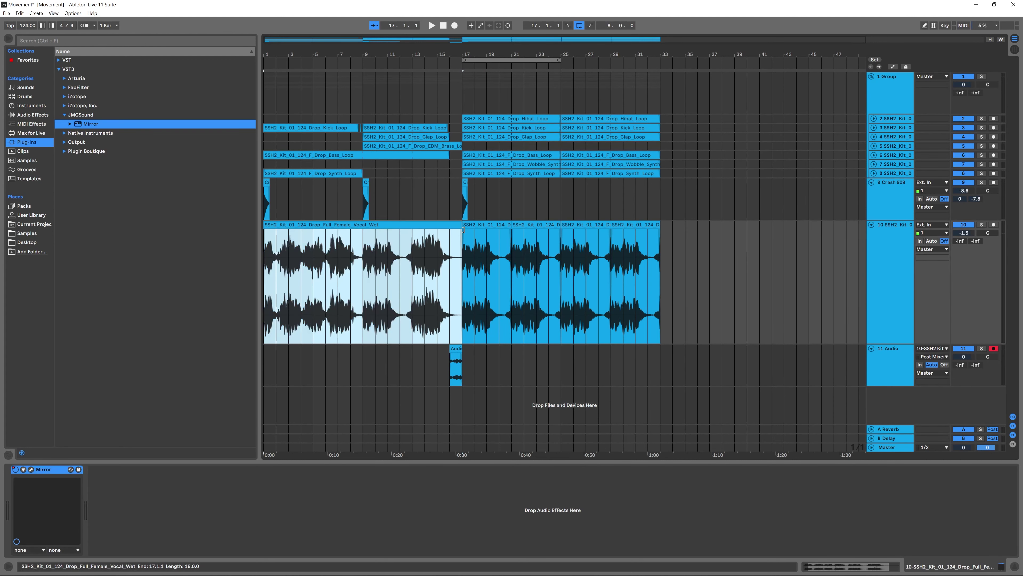
scroll(567, 368, "up", 5)
key("space")
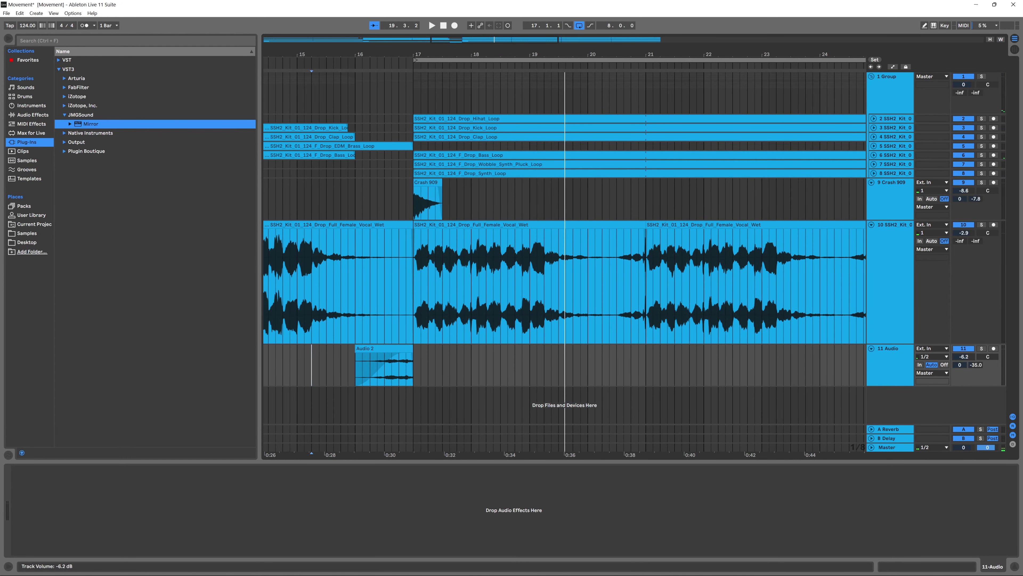
key("space")
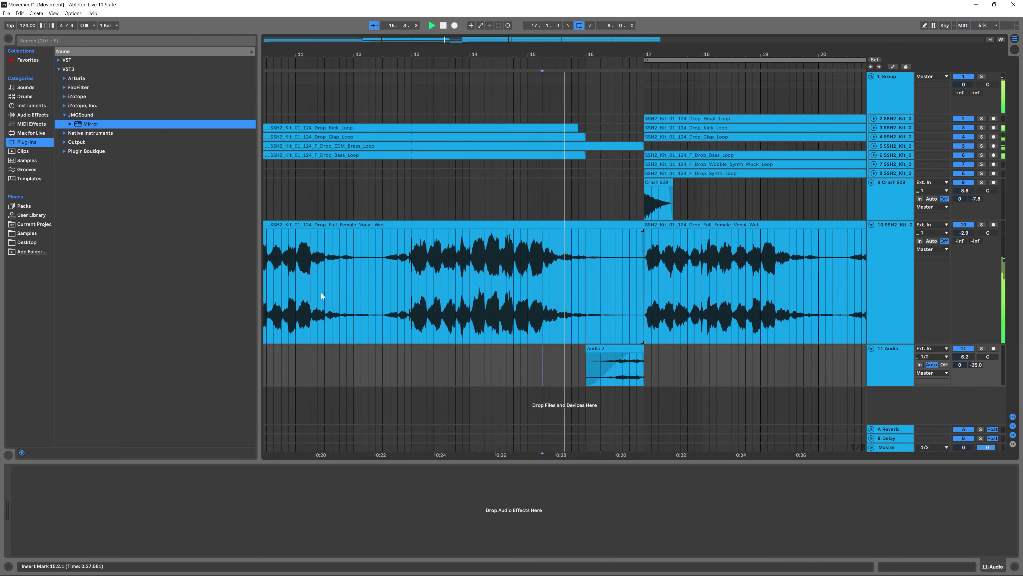